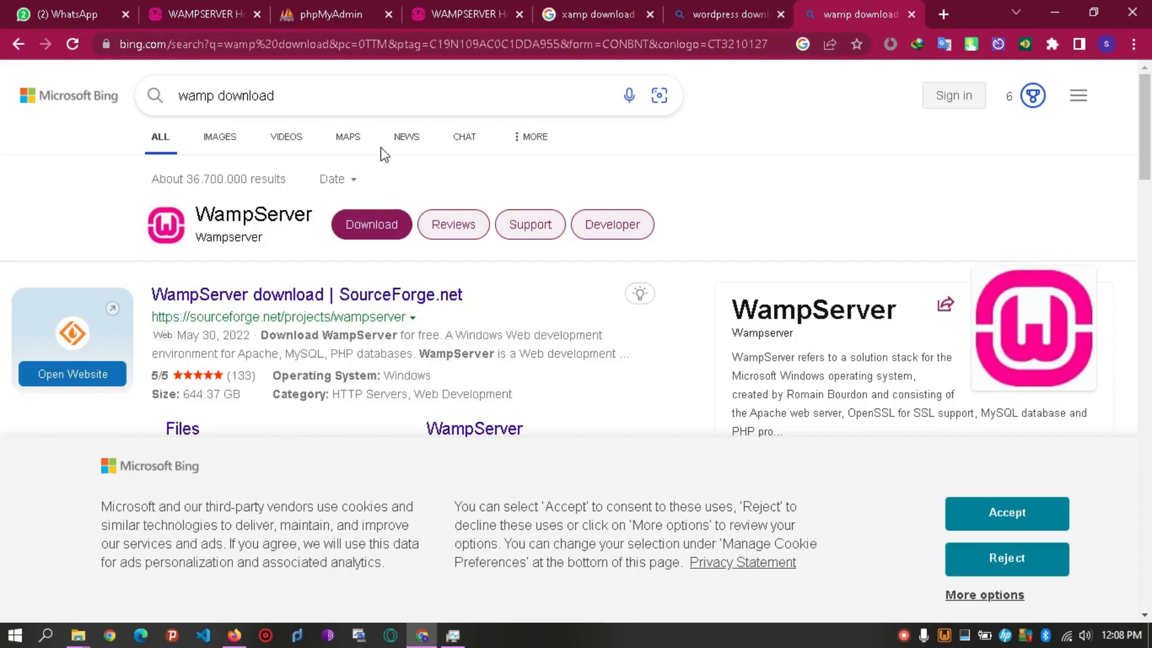
Flip between the XAMPP, WAMP and WordPress download search results and scroll the WordPress results.
click(590, 15)
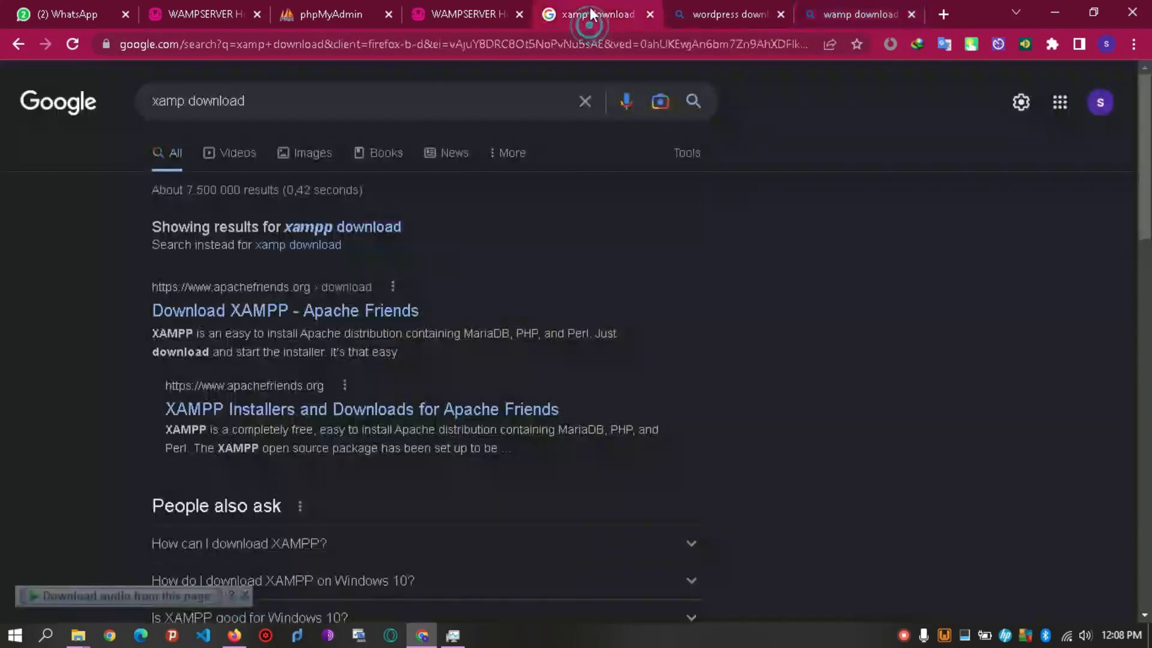
click(873, 16)
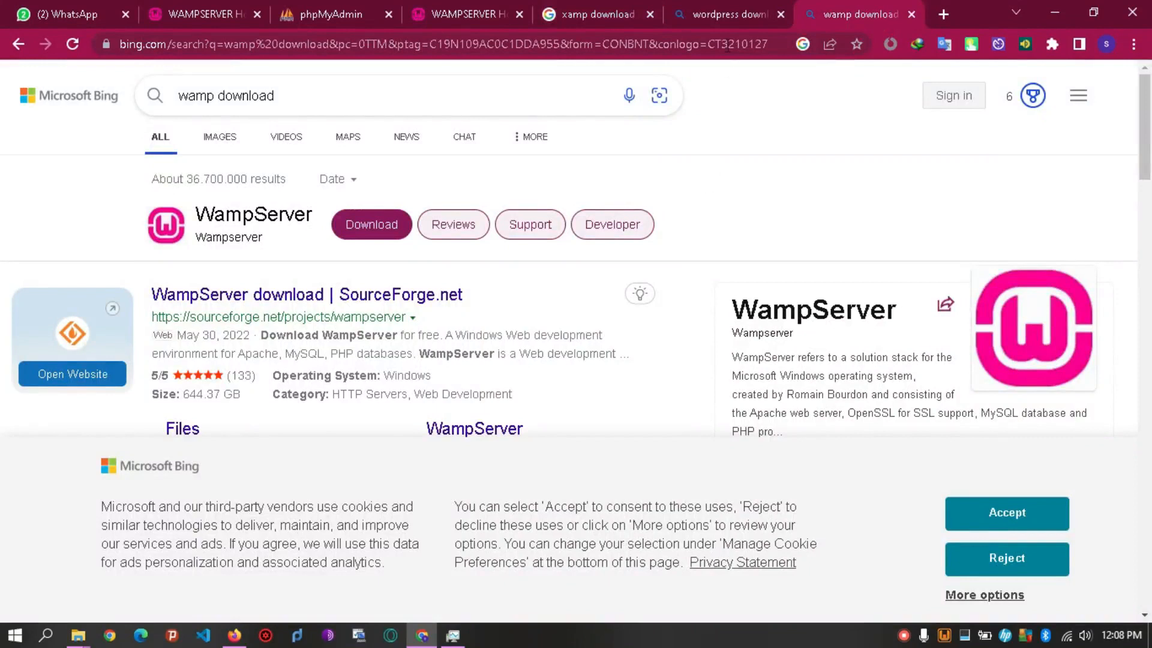
click(725, 12)
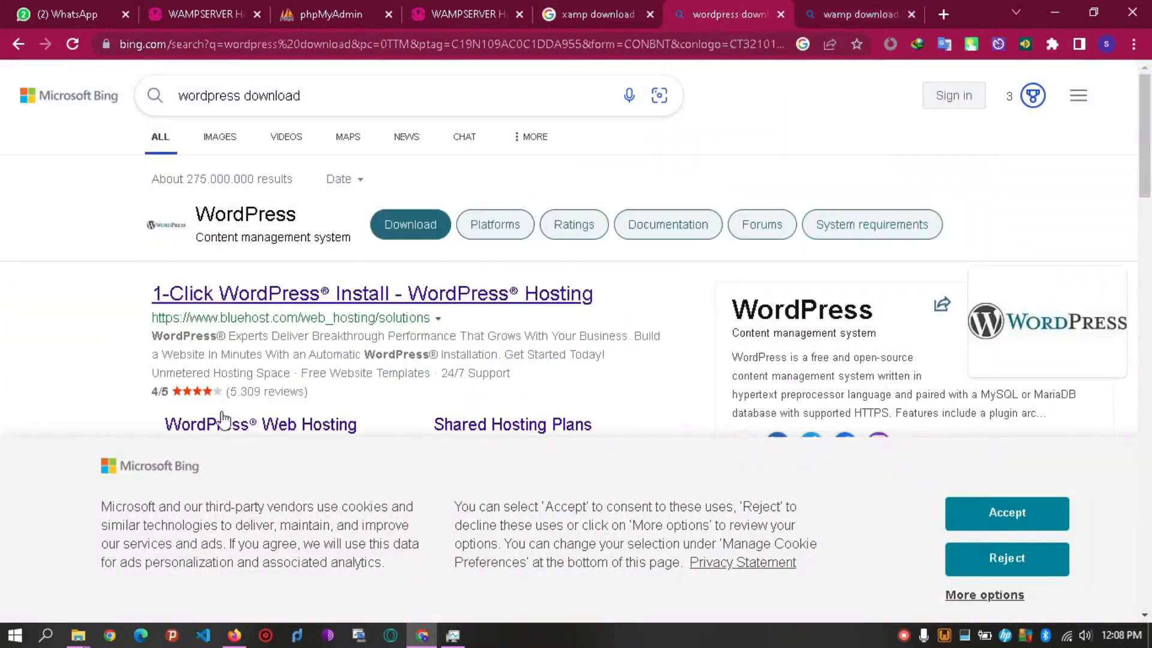
scroll(3, 270, down, 6)
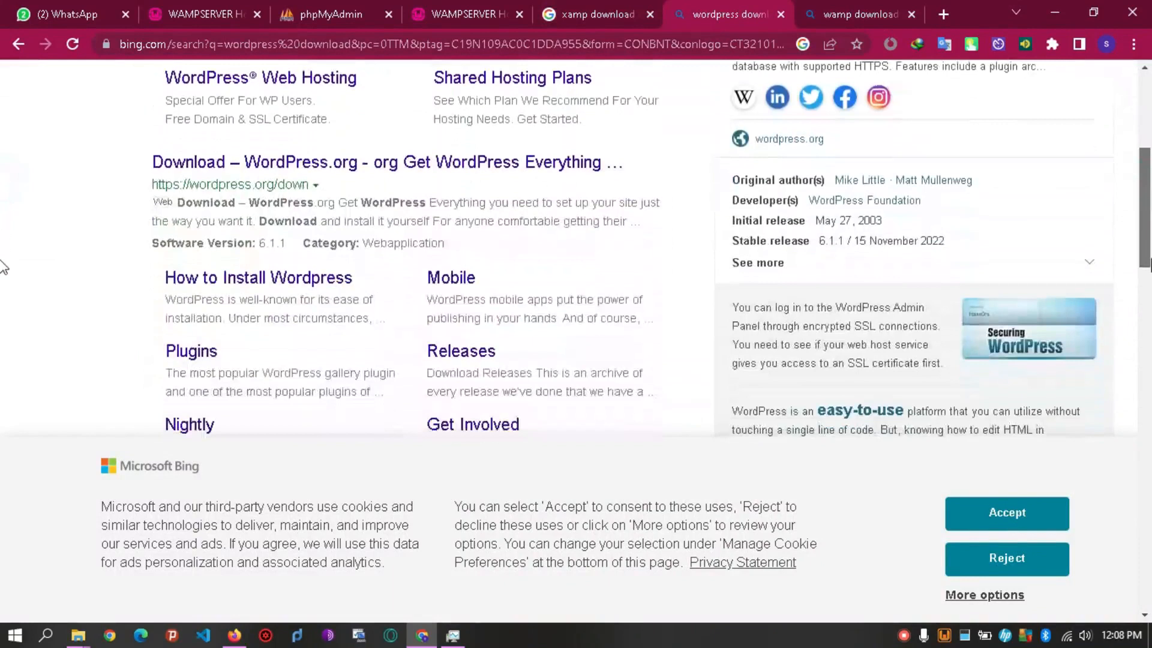
scroll(3, 276, down, 2)
scroll(2, 240, up, 5)
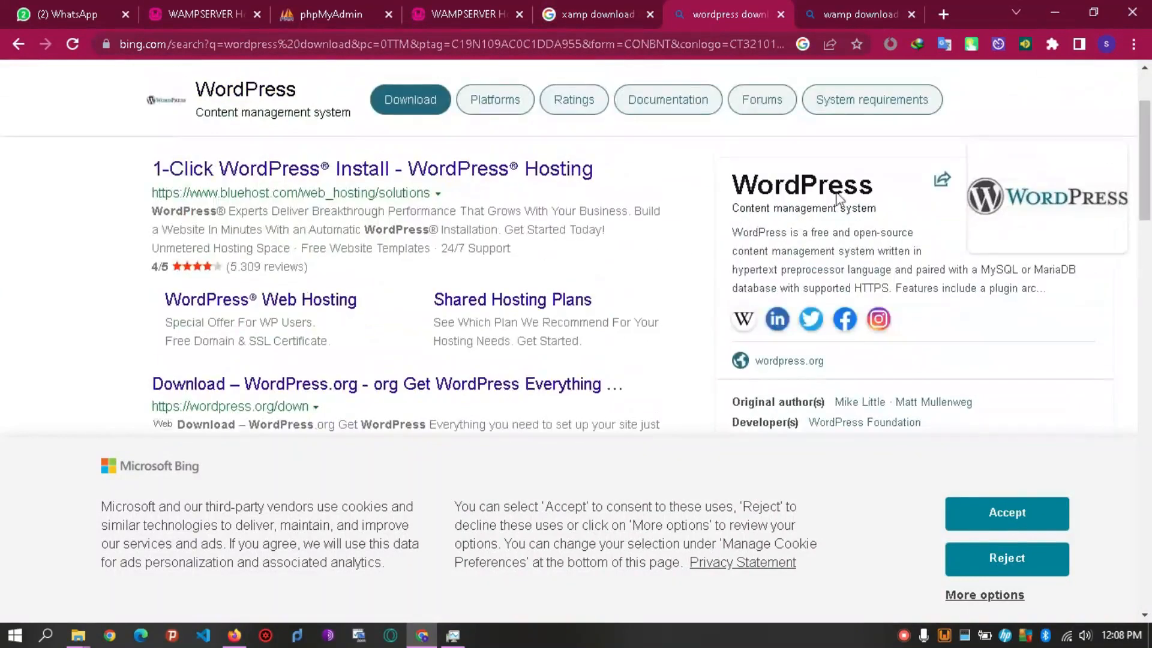
Go back to the WAMP download results and scroll through the listing.
click(858, 14)
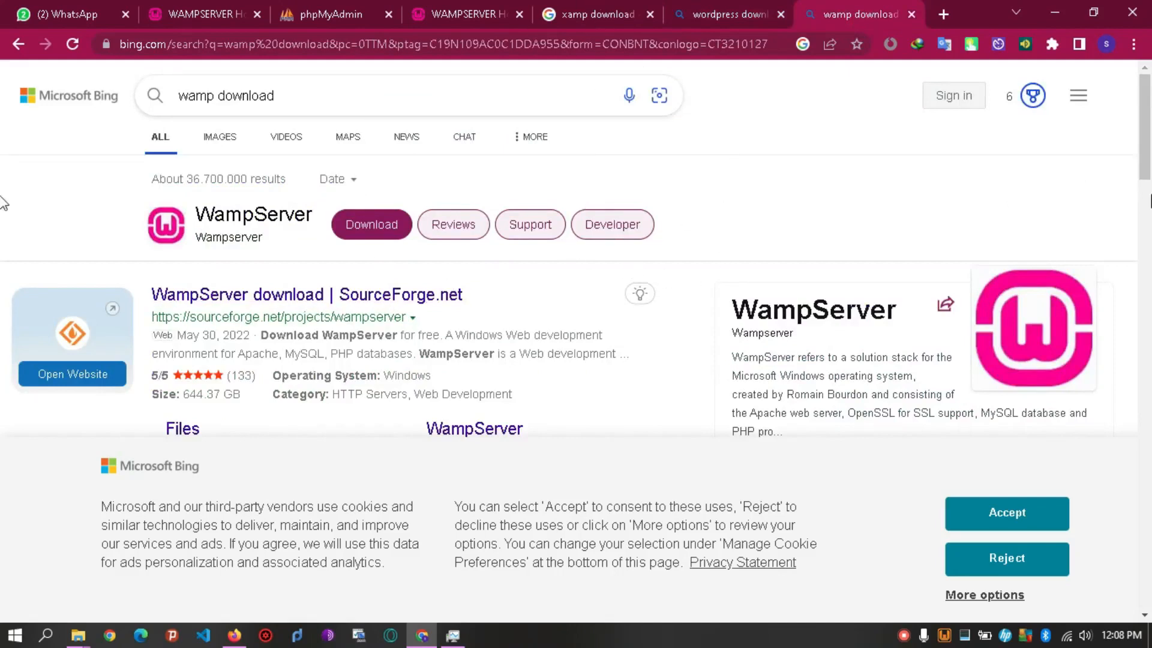
drag(1147, 127, 1147, 173)
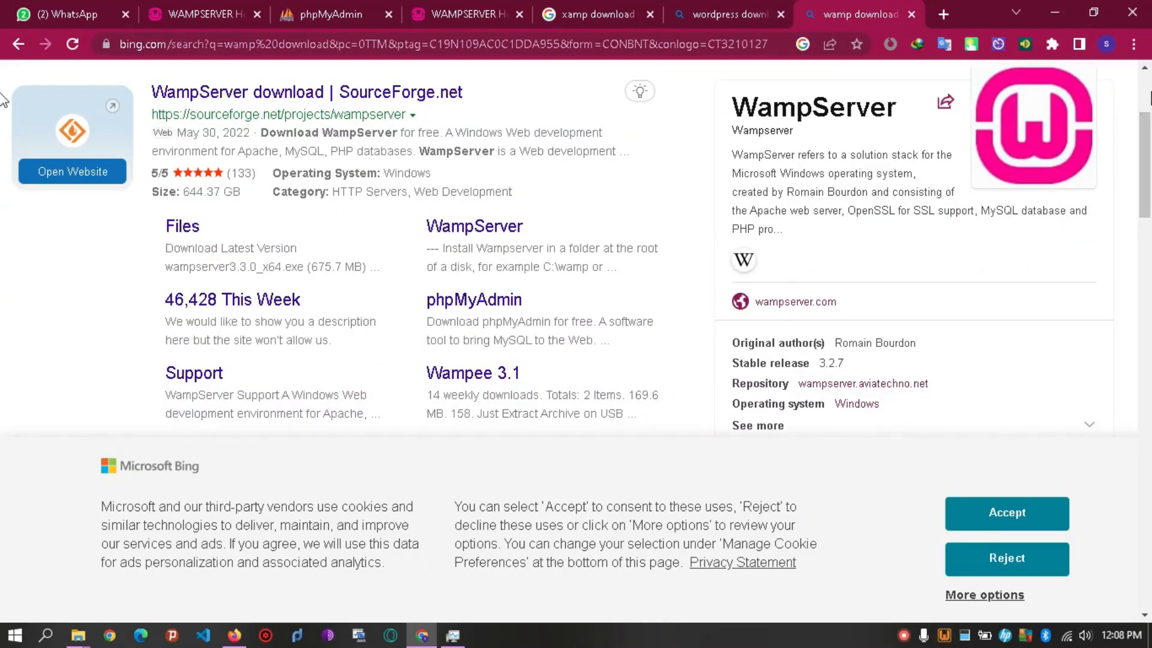
drag(1148, 178, 1149, 135)
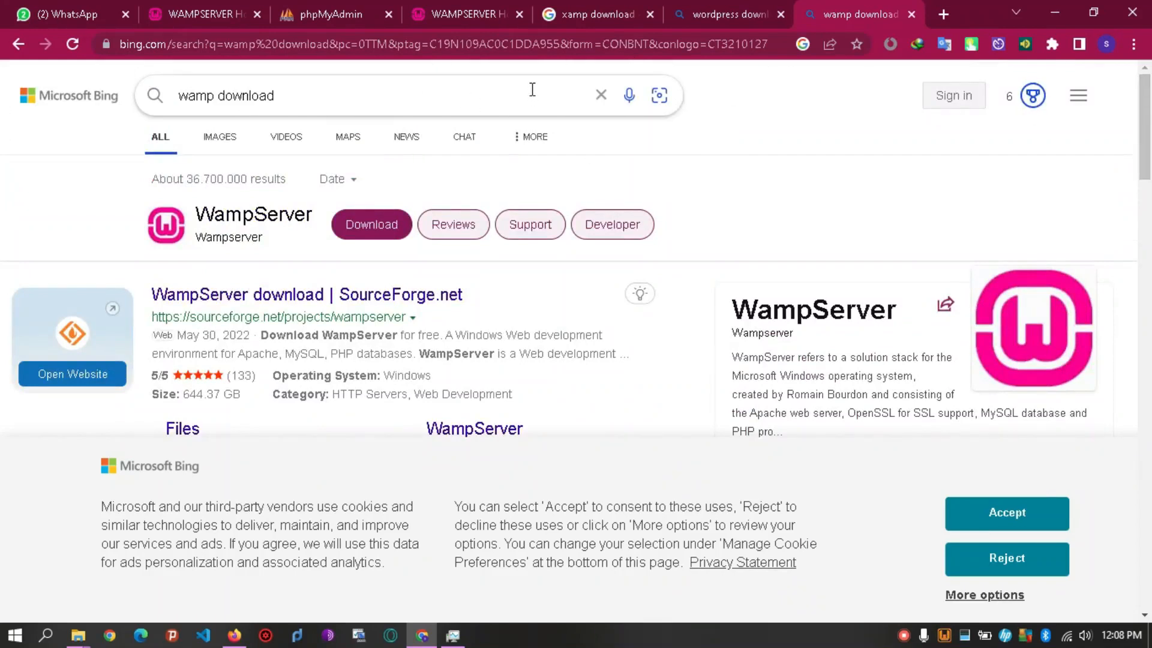
Switch to the localhost Wampserver page, then bring up the open File Explorer windows.
click(460, 17)
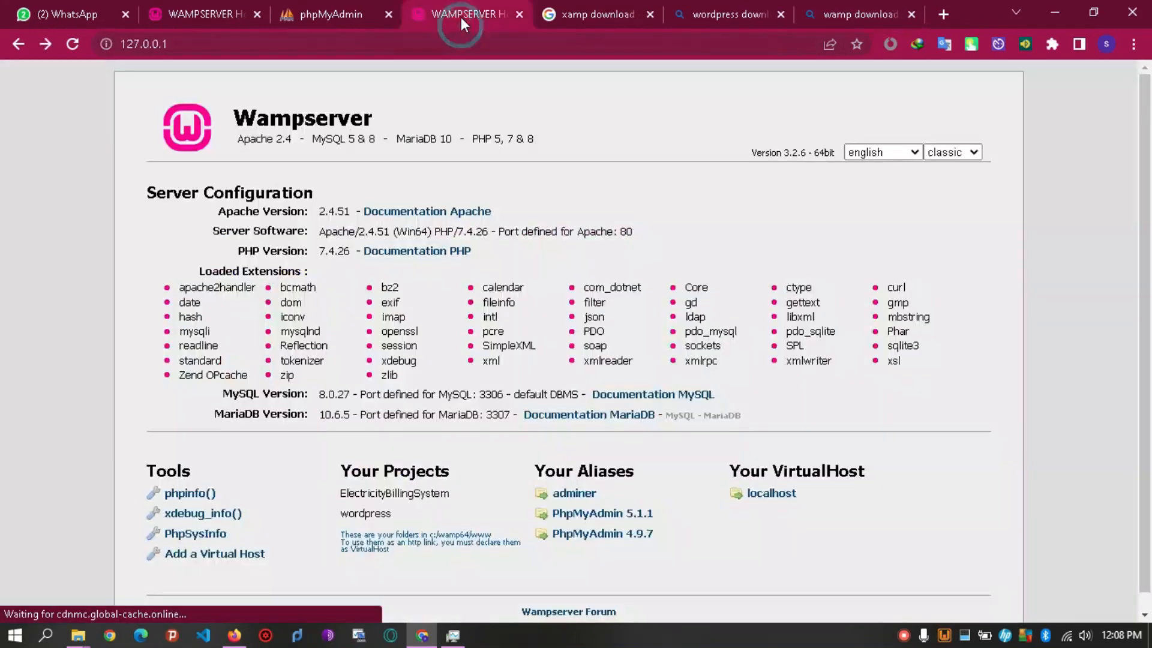
click(219, 47)
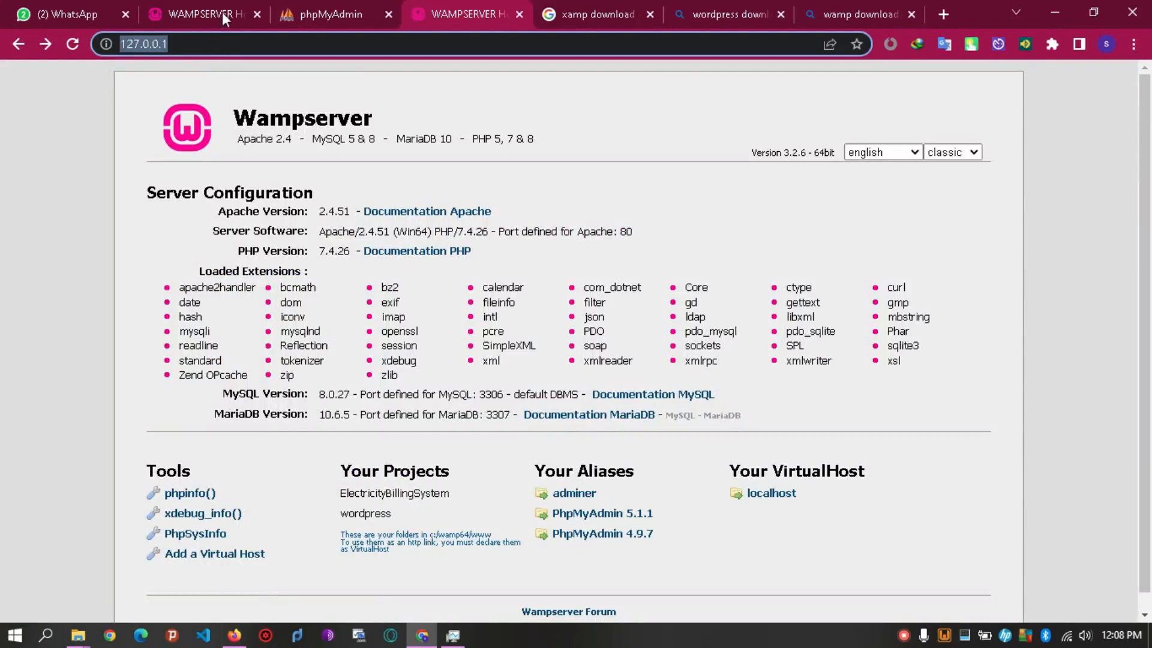
click(198, 15)
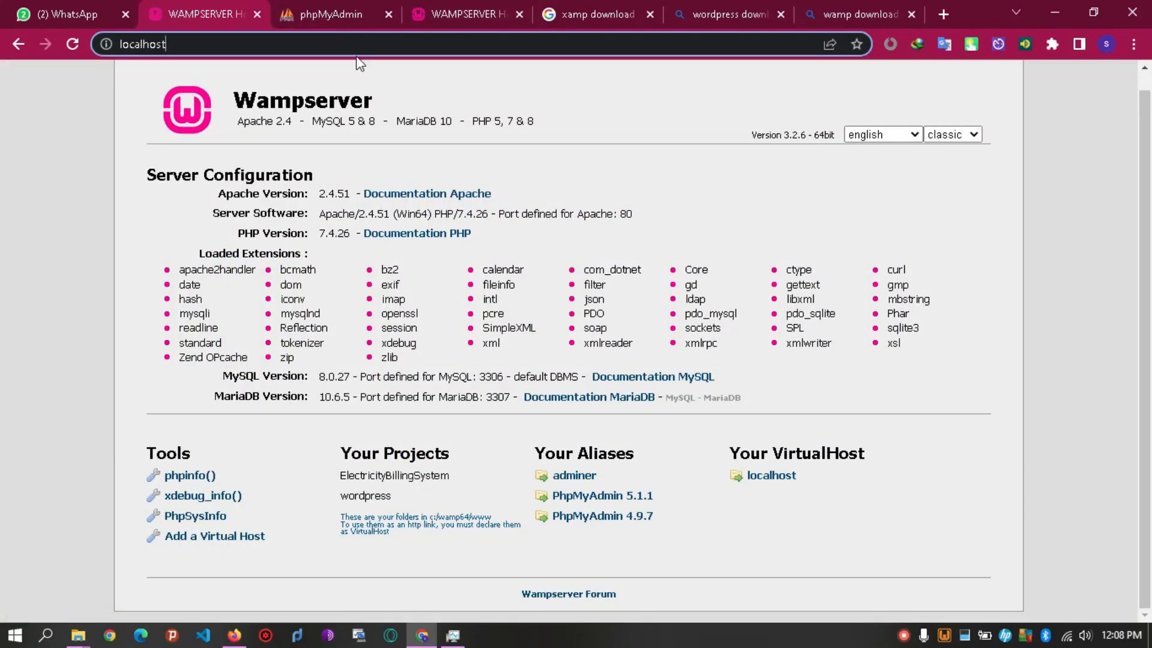
click(78, 637)
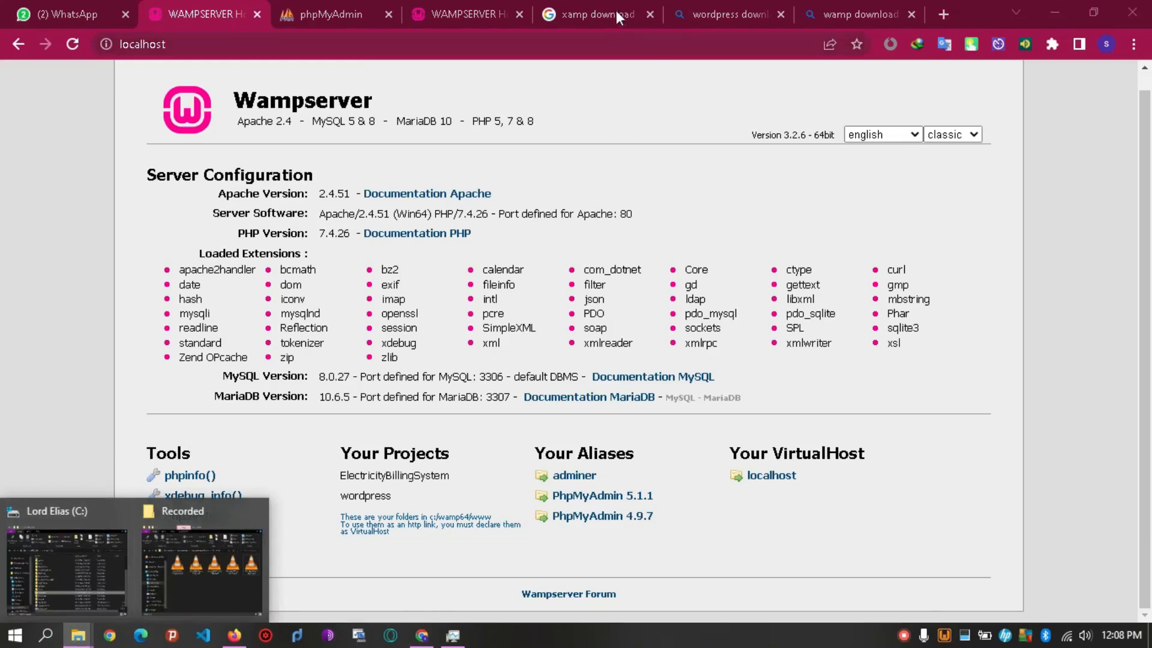
In the C: drive window, open xampp > htdocs and look through its contents.
click(45, 567)
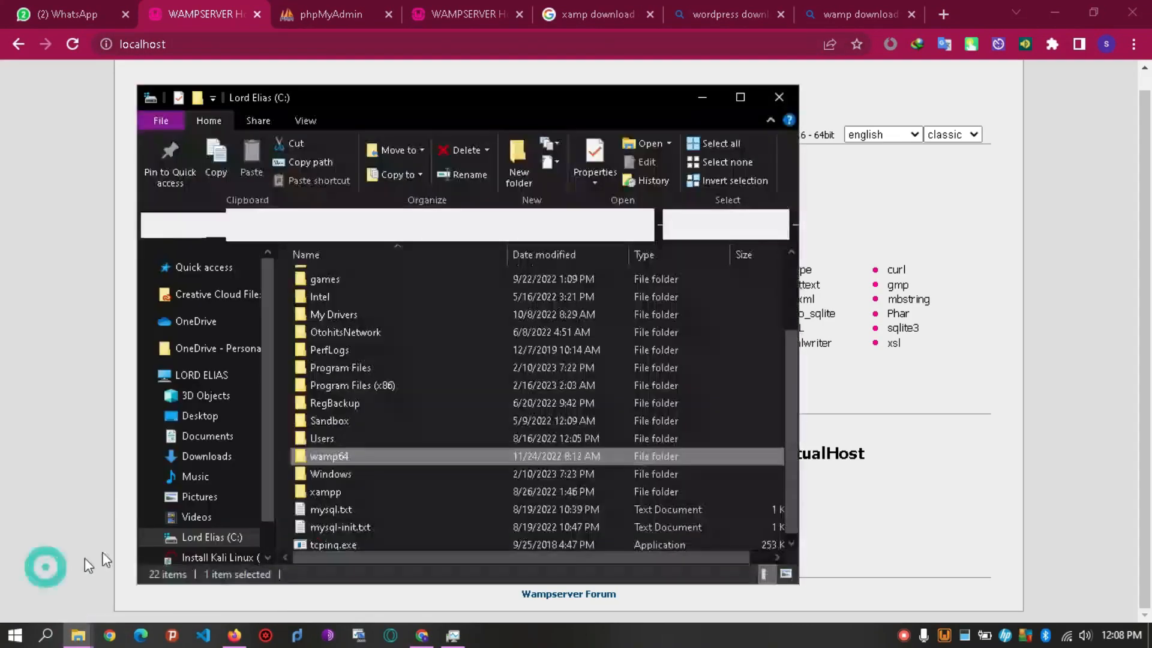
double_click(320, 498)
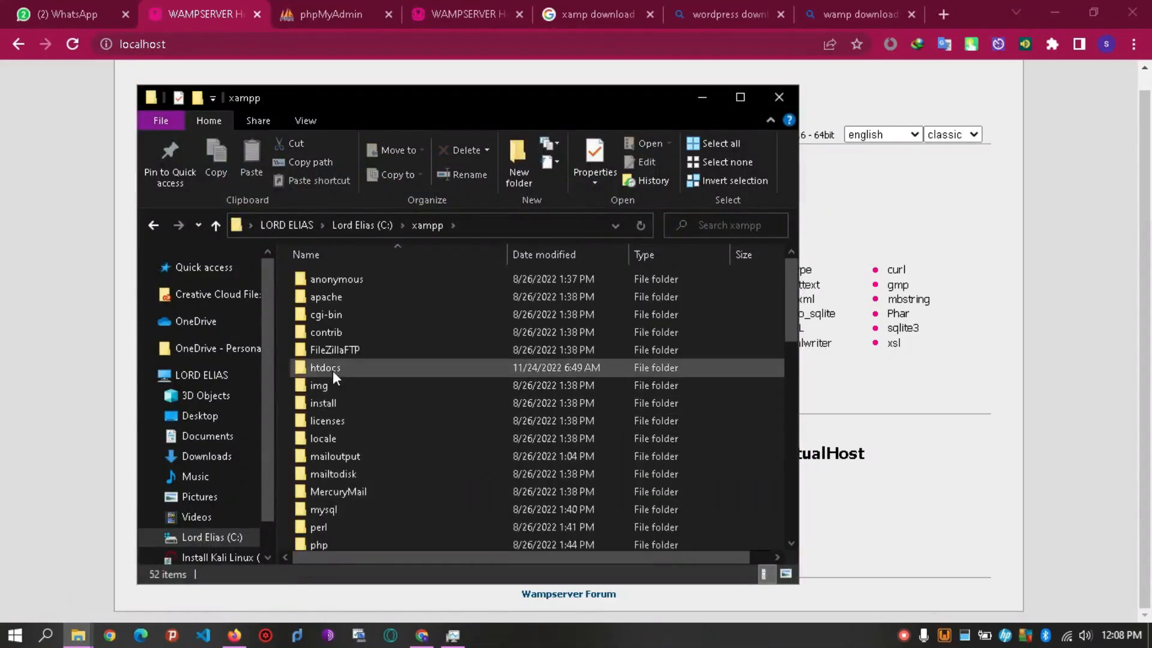
double_click(332, 367)
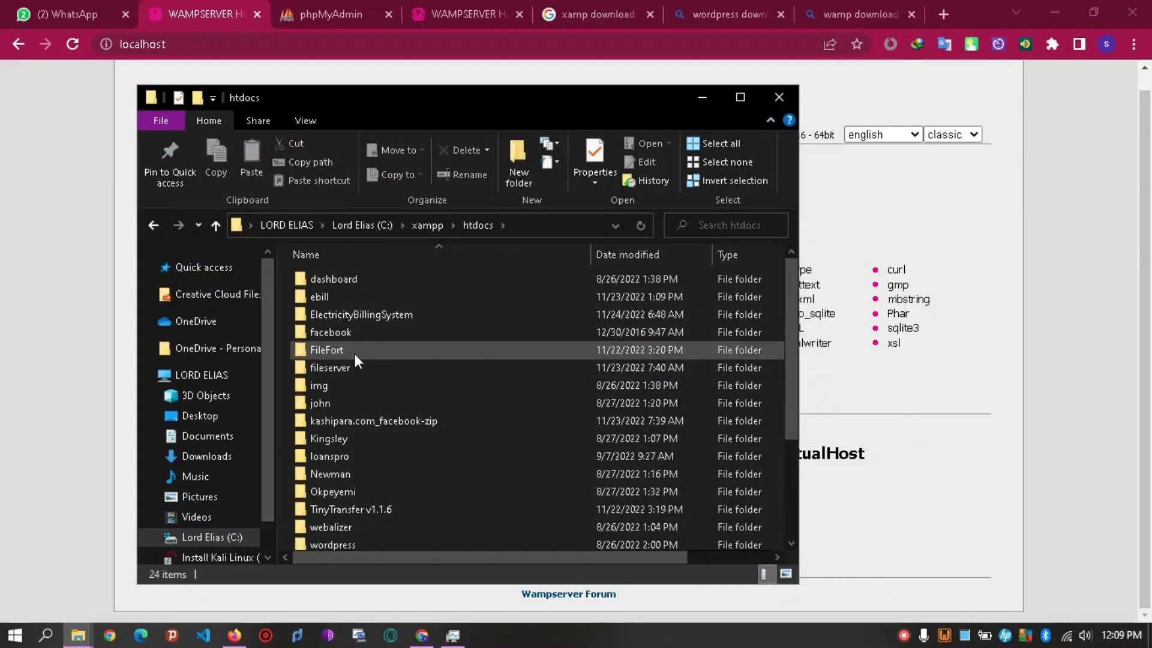
drag(789, 353, 788, 427)
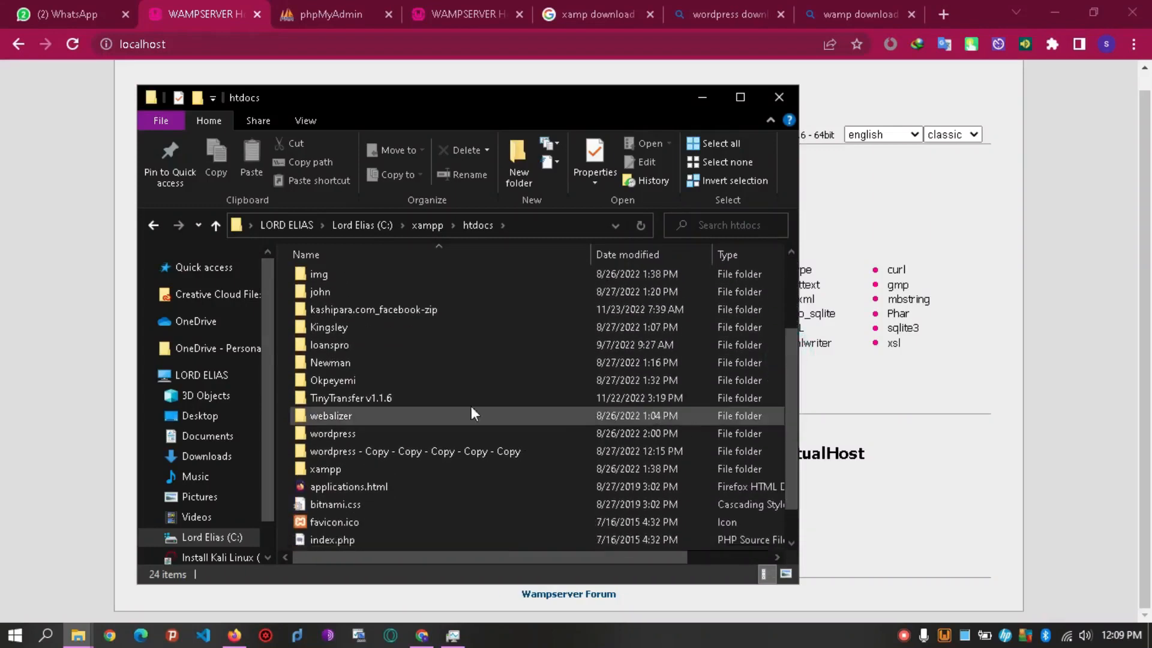
Go back to C:, open wamp64 > www to find wordpress, then return to the Wampserver page.
click(147, 231)
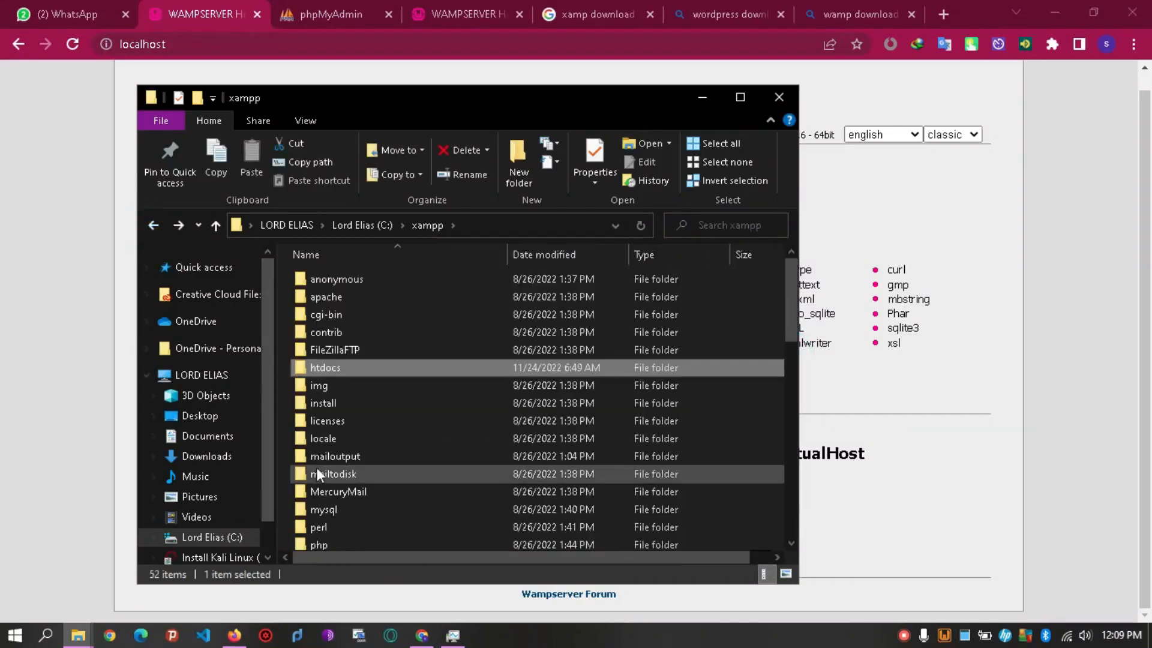
click(151, 226)
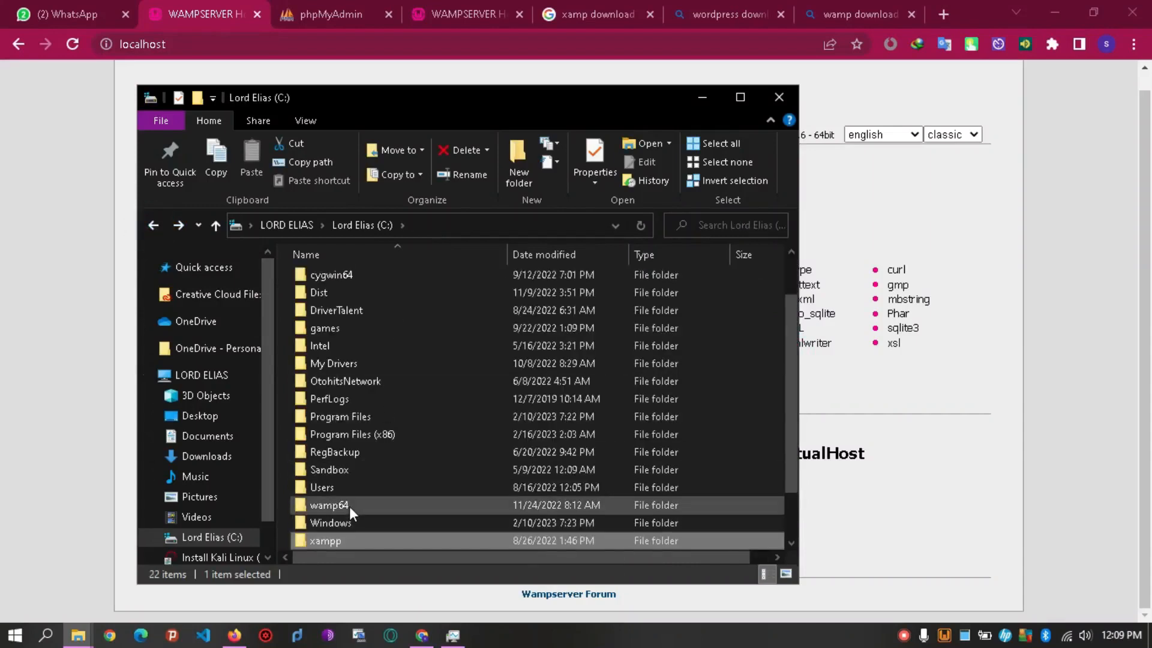
double_click(349, 506)
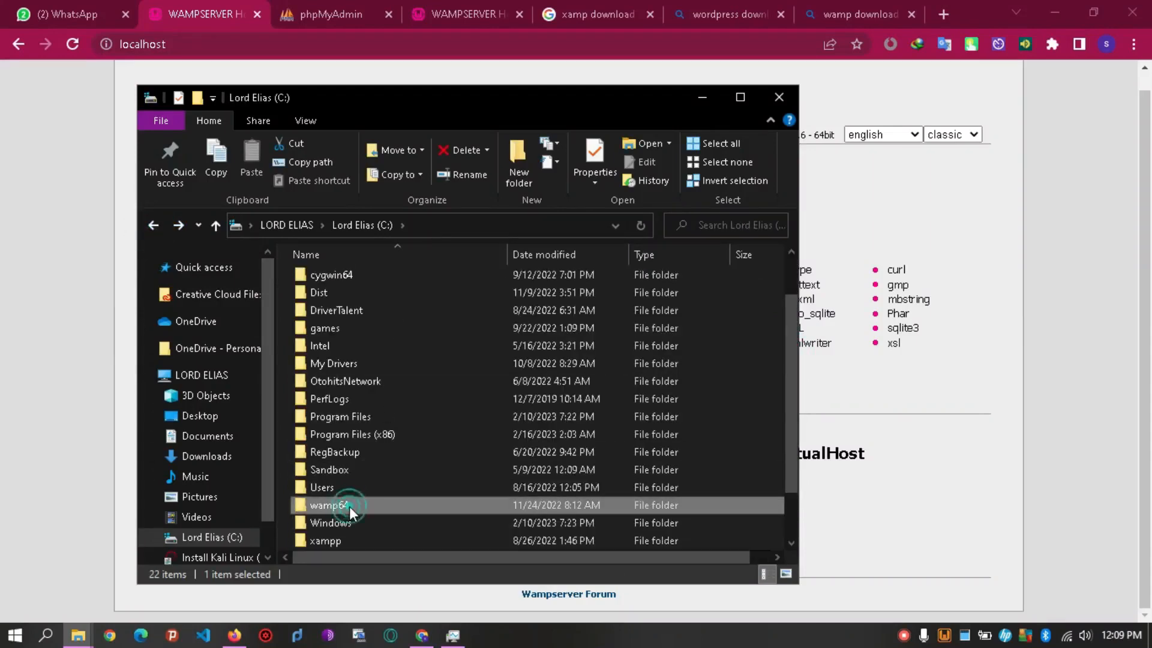
double_click(374, 418)
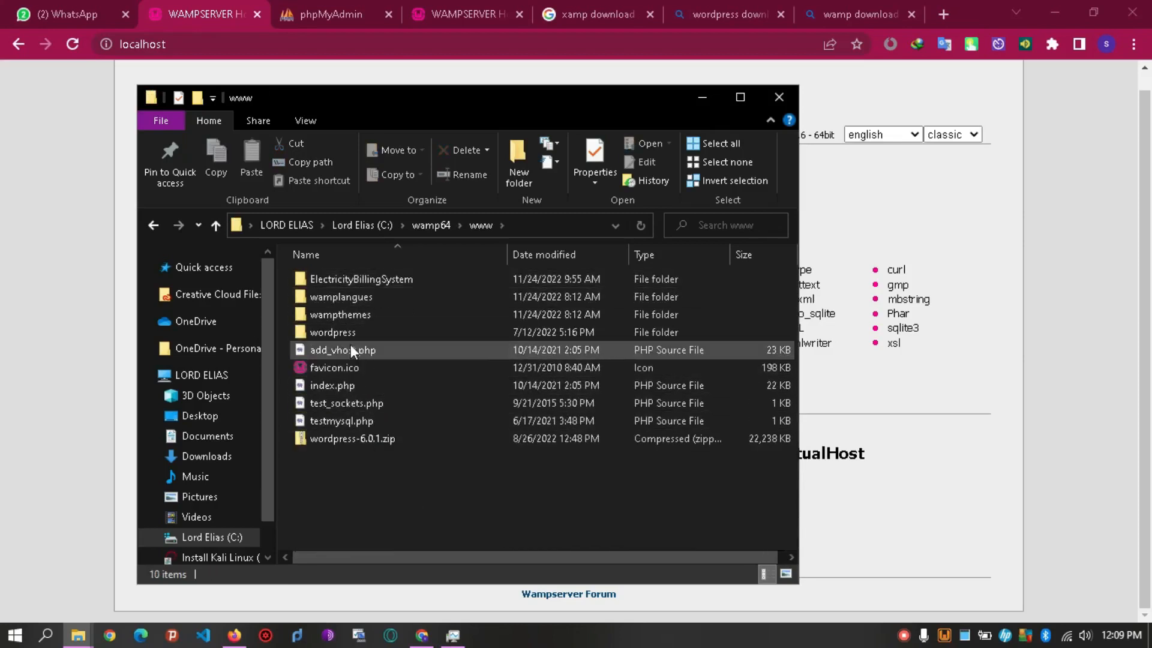
click(201, 17)
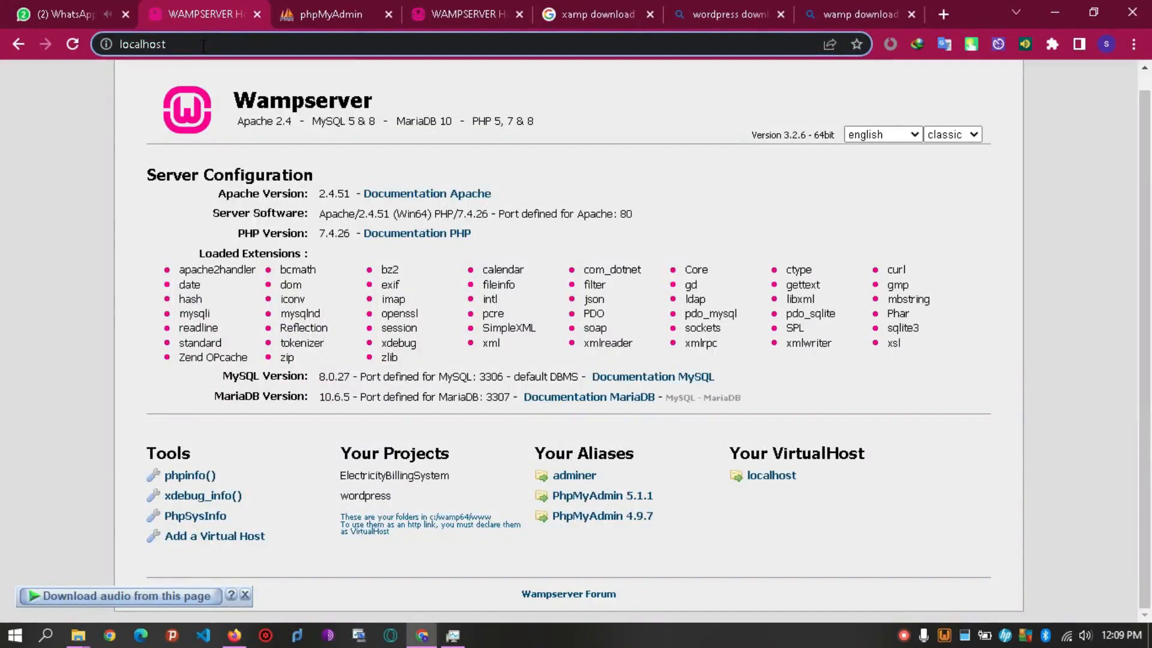
Load localhost/wordpress and read the opening note on the setup page.
text(/)
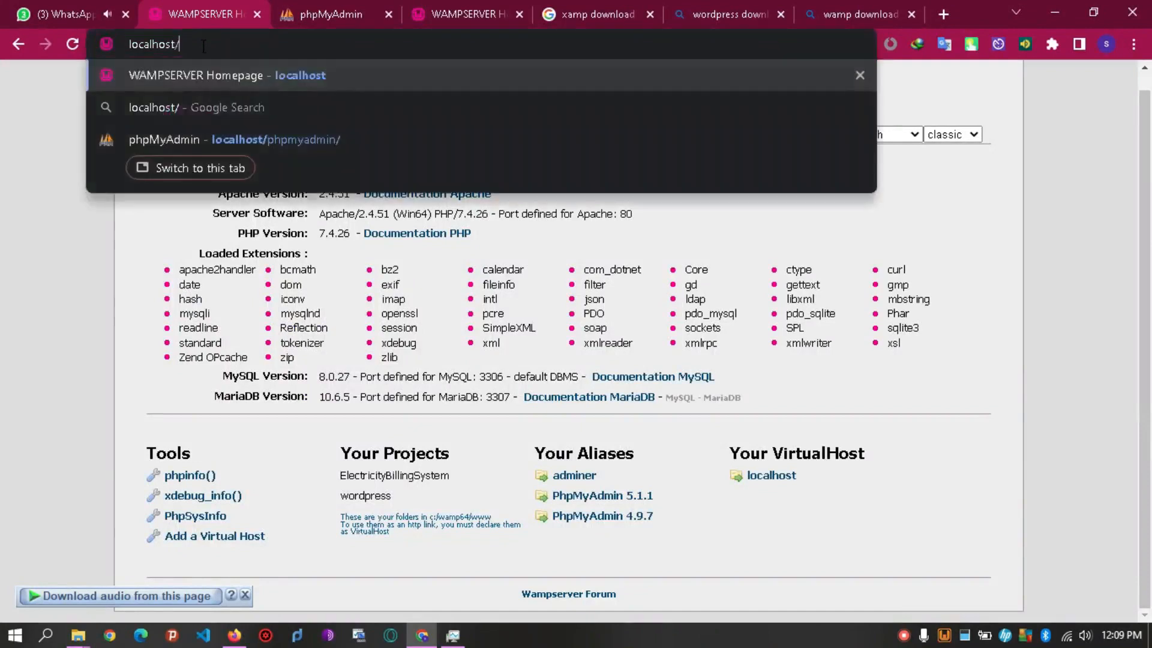
text(w)
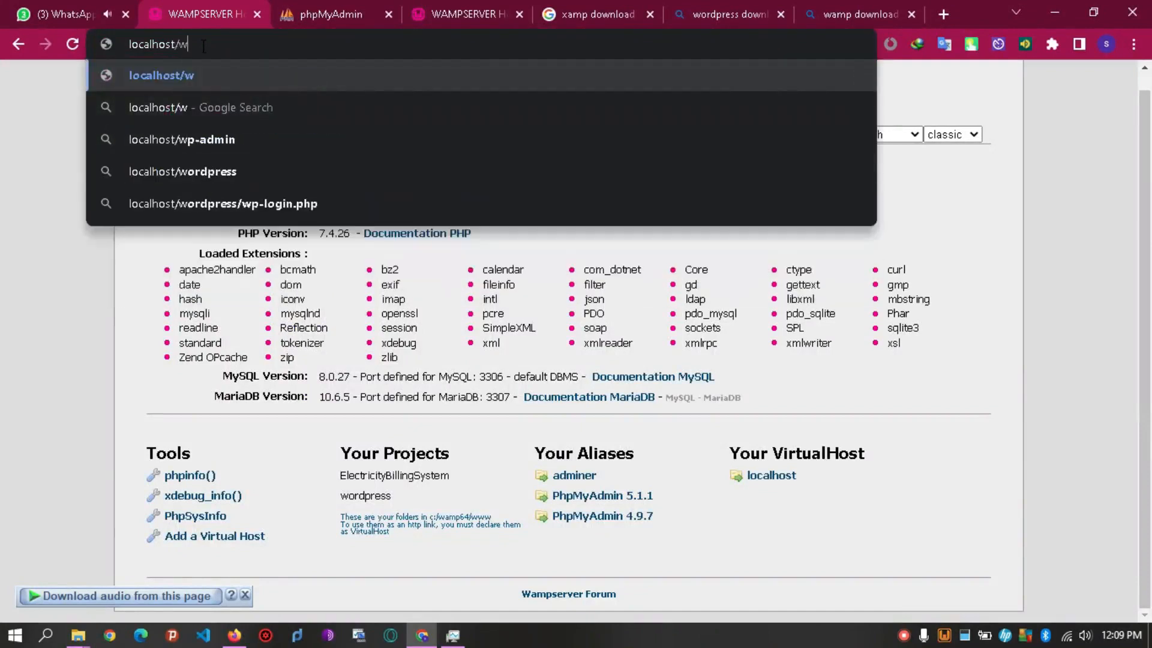
text(ordpress)
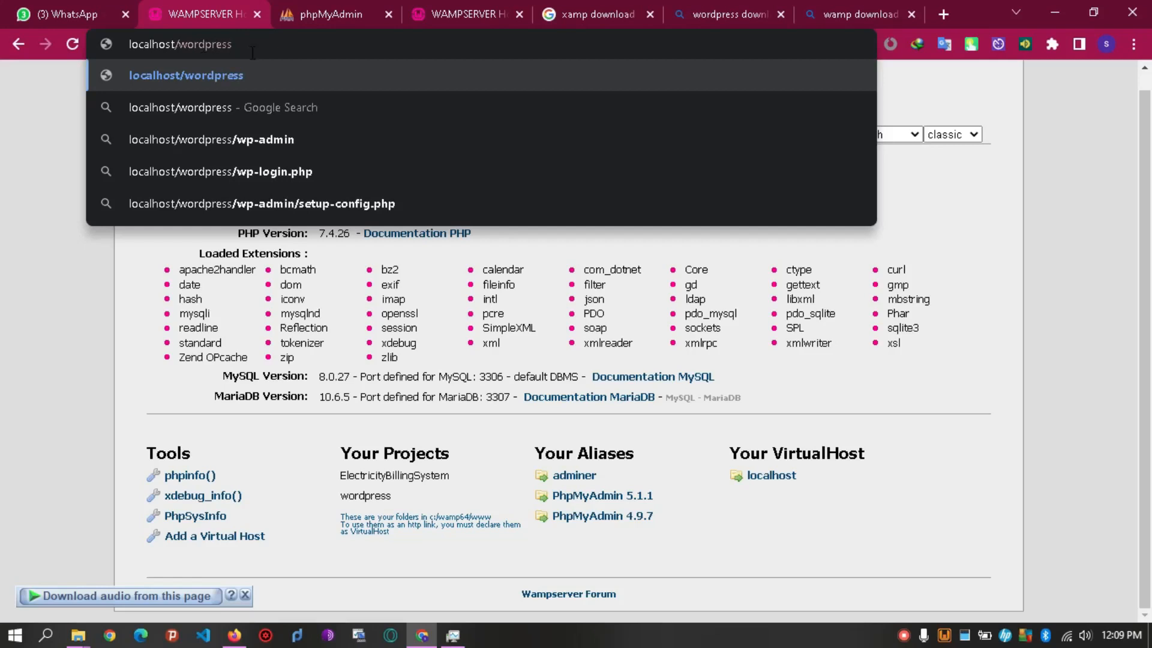
click(256, 74)
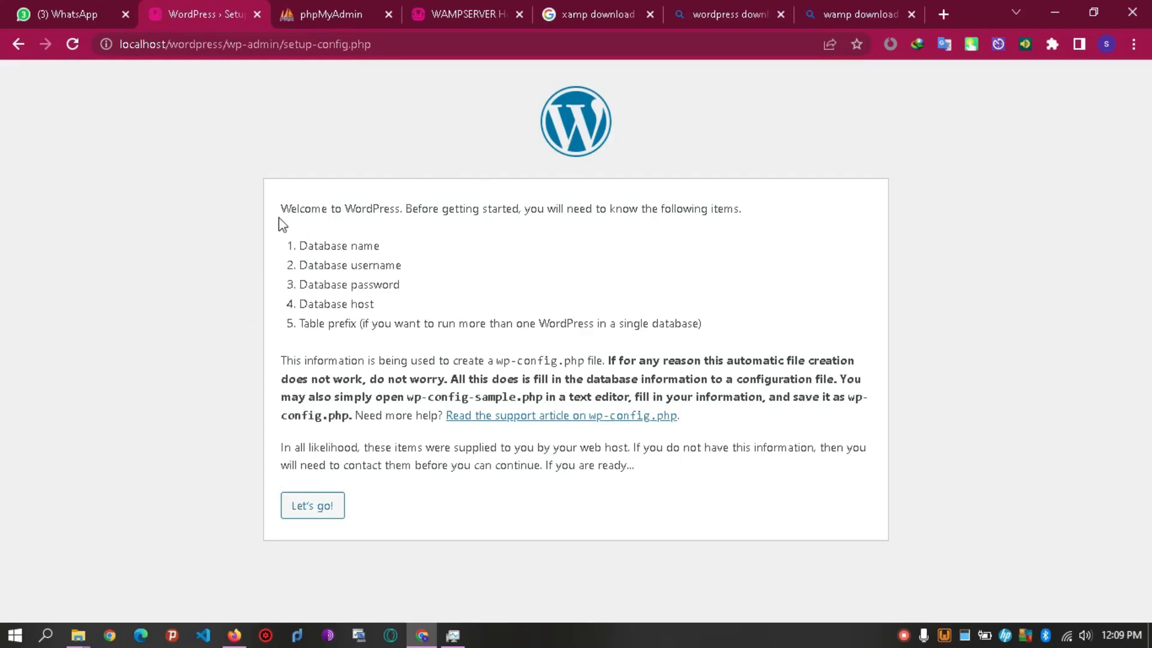
drag(278, 208, 527, 223)
click(441, 271)
Review the required database name, username, password and host items.
drag(300, 246, 387, 250)
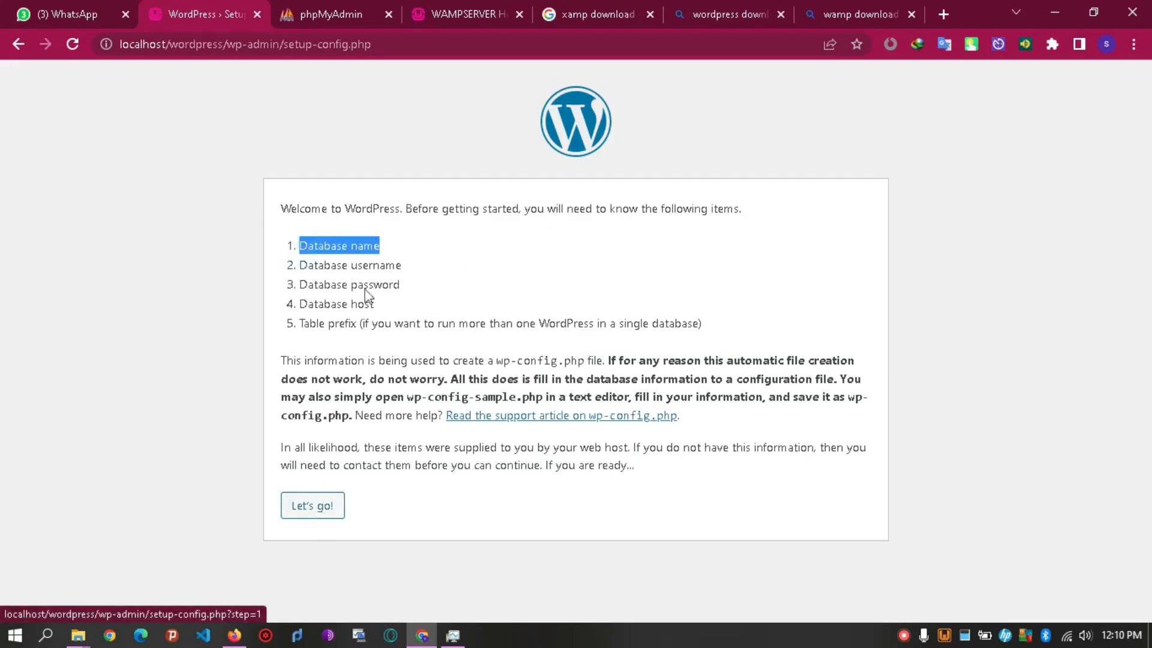
drag(300, 265, 387, 264)
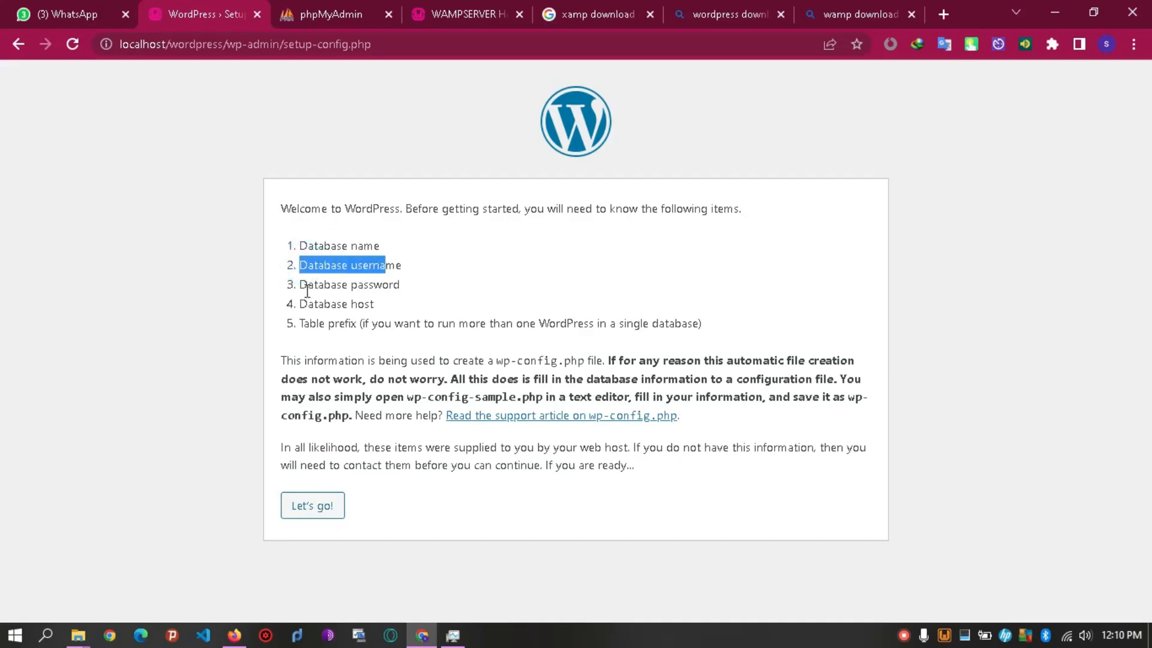
drag(302, 286, 427, 299)
click(343, 317)
click(369, 304)
Log into phpMyAdmin as root with MySQL kept as the server choice.
click(324, 14)
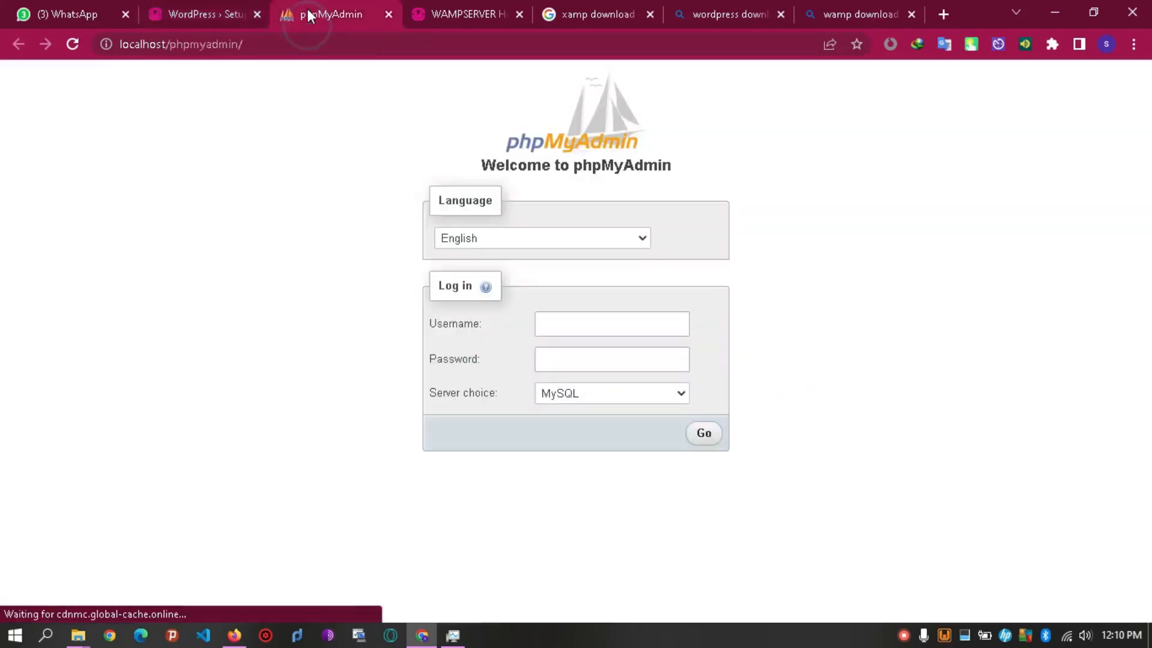
click(565, 330)
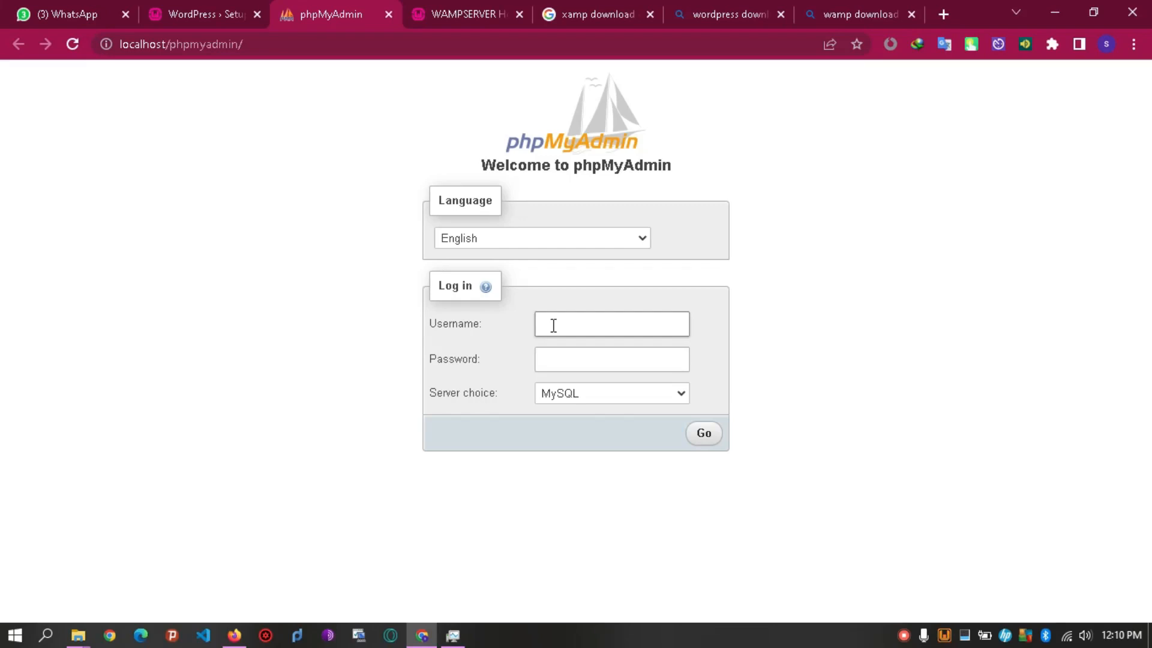
text(root)
click(574, 394)
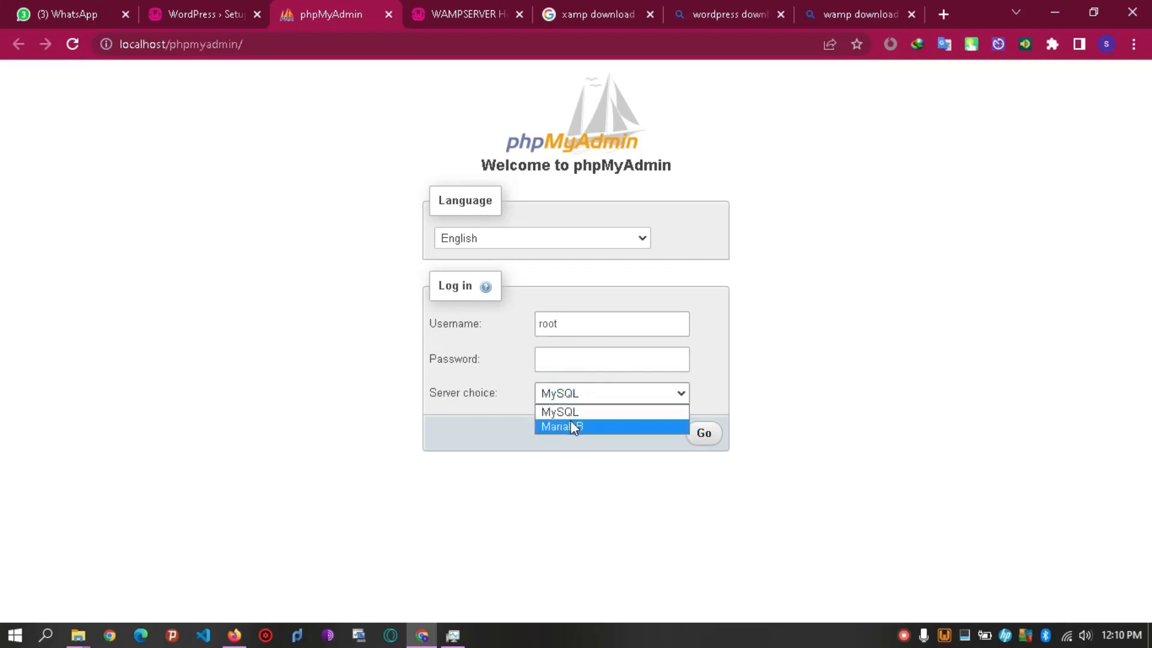
click(637, 415)
click(704, 437)
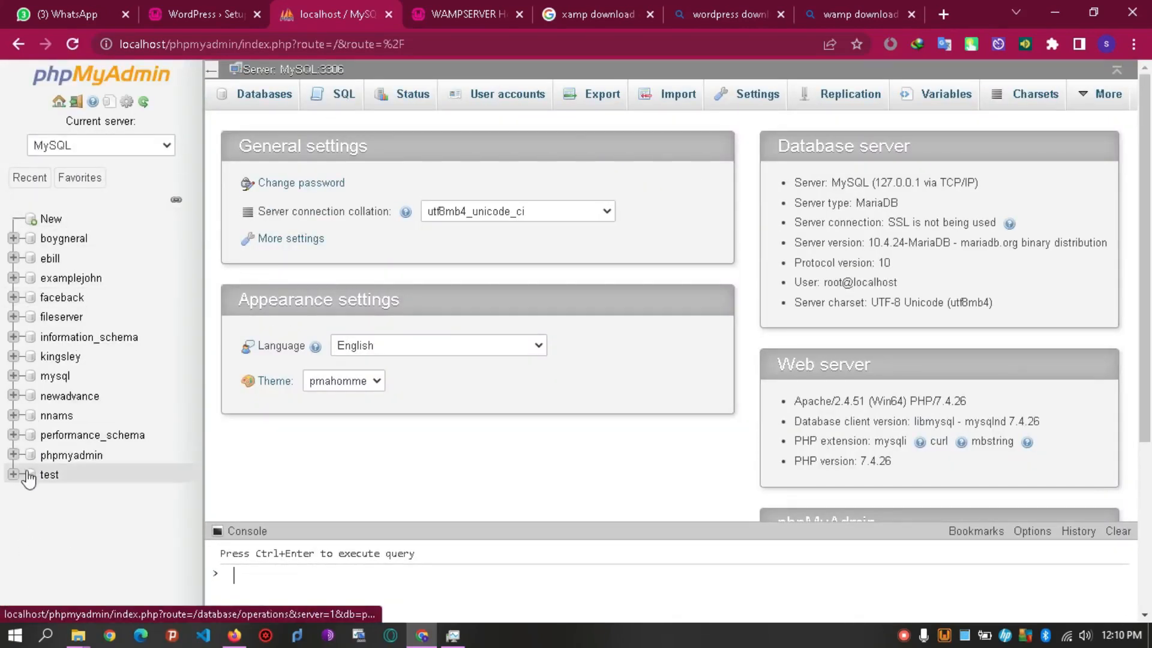
Create a new database named wordpress from the sidebar's New entry.
click(47, 183)
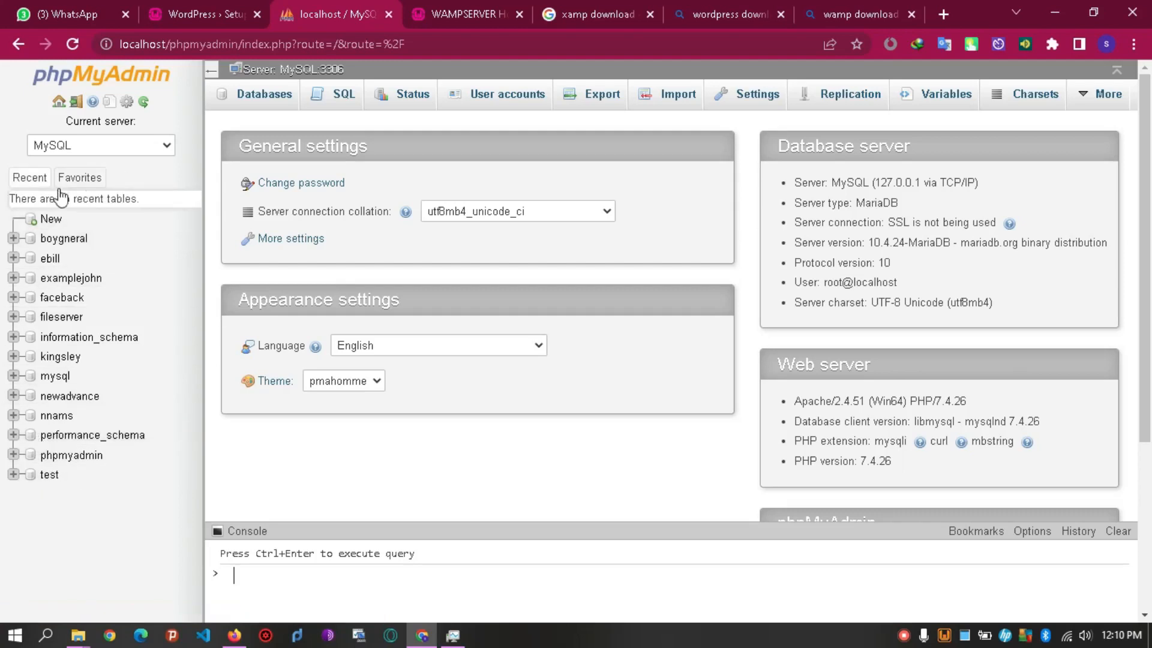
click(53, 218)
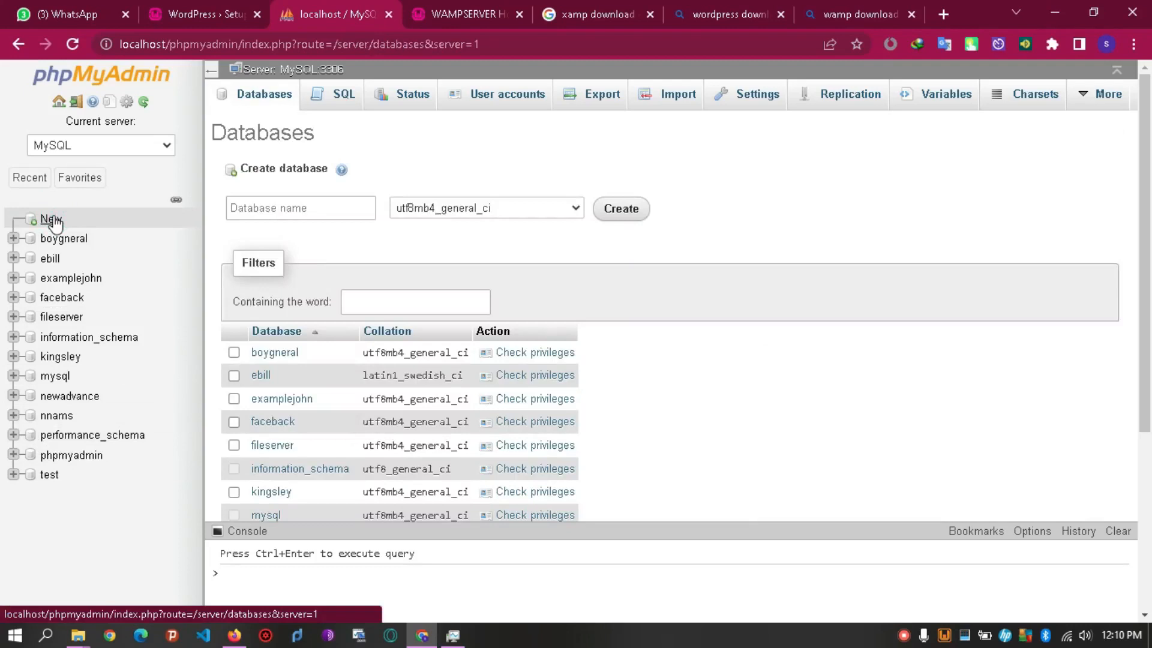
click(233, 207)
text(wordpr)
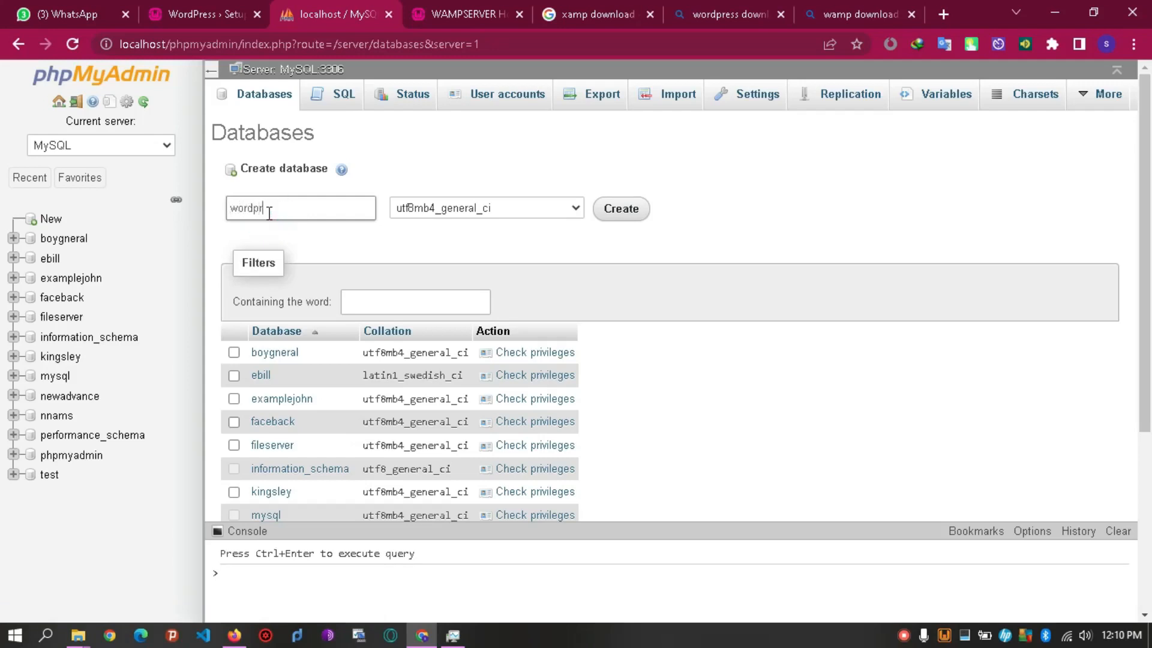
text(ess)
click(624, 210)
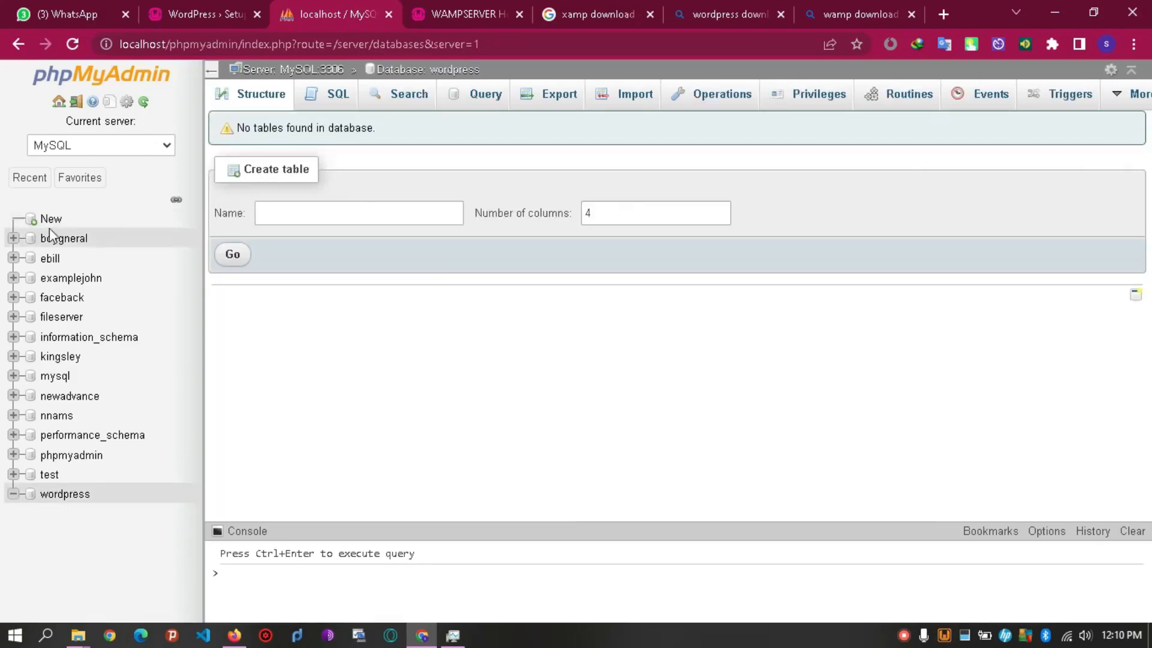
From the wordpress database's Privileges, start a user account wordpress on Any host with a password.
click(60, 501)
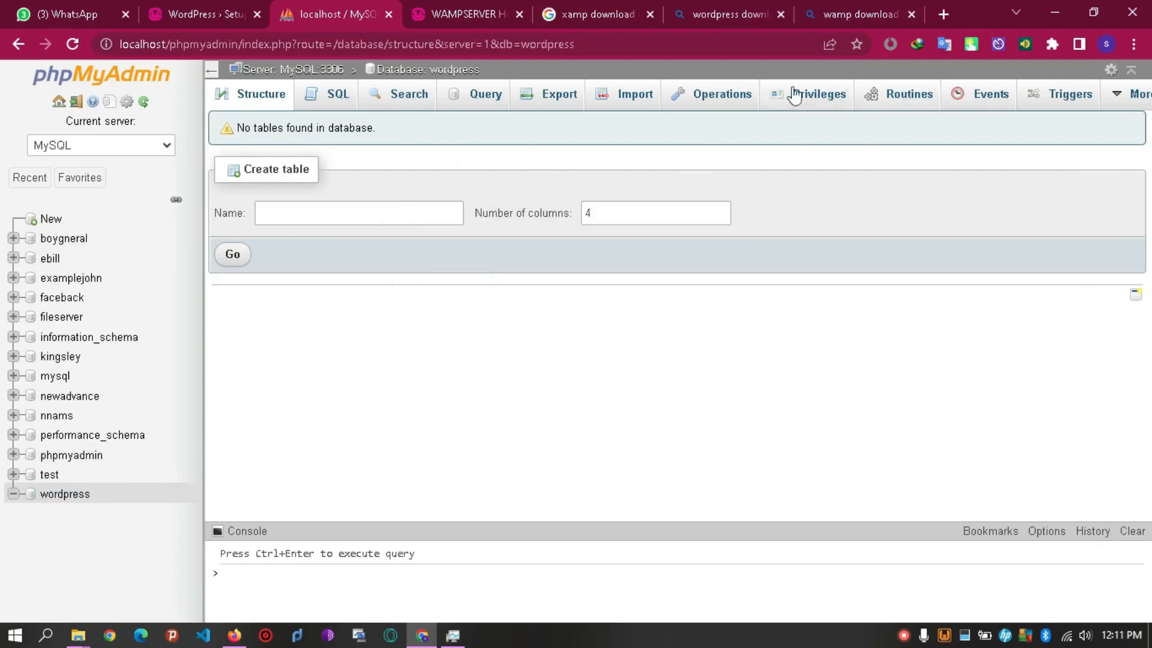
click(801, 104)
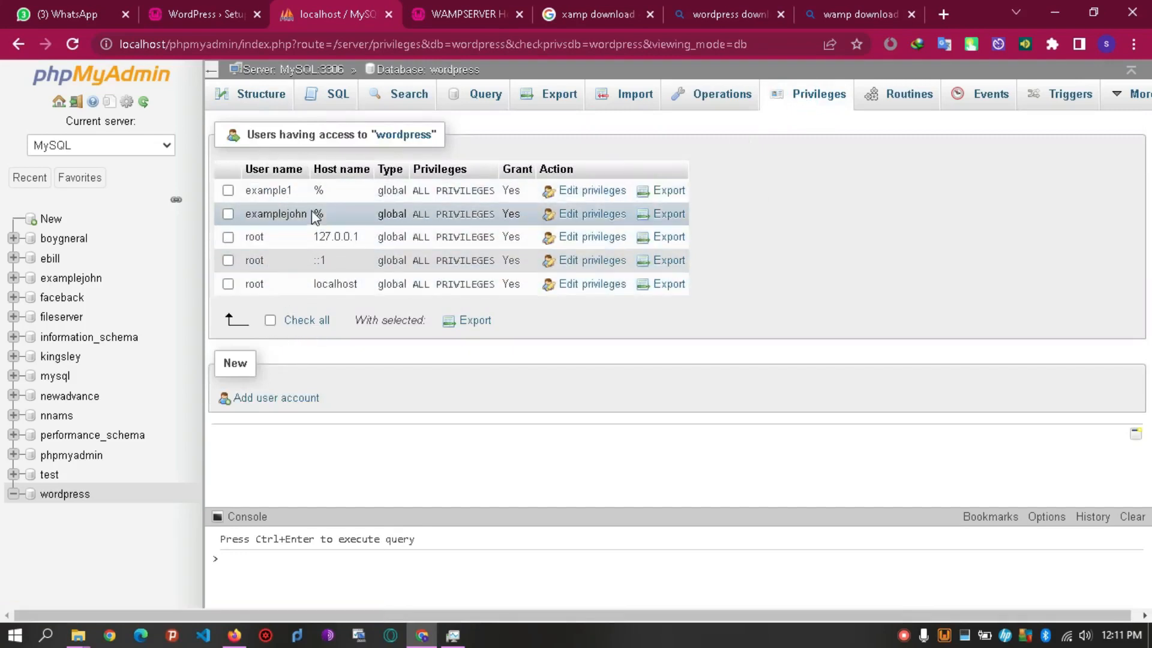
click(271, 403)
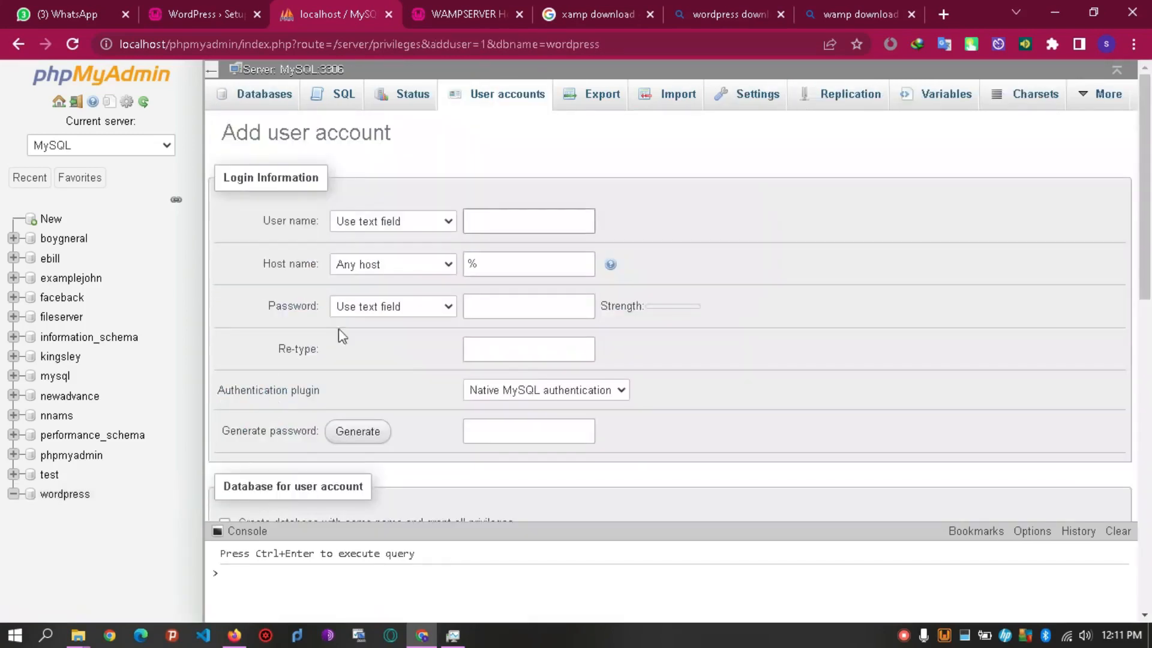
text(wordpress)
click(502, 256)
click(413, 262)
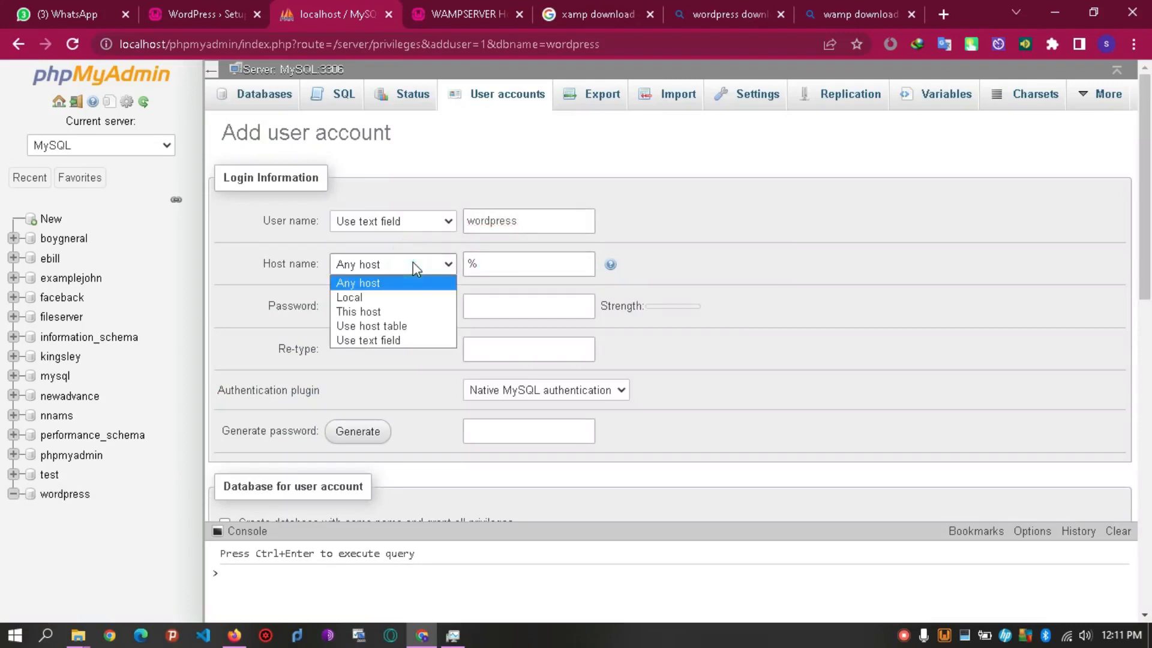
click(414, 283)
click(482, 310)
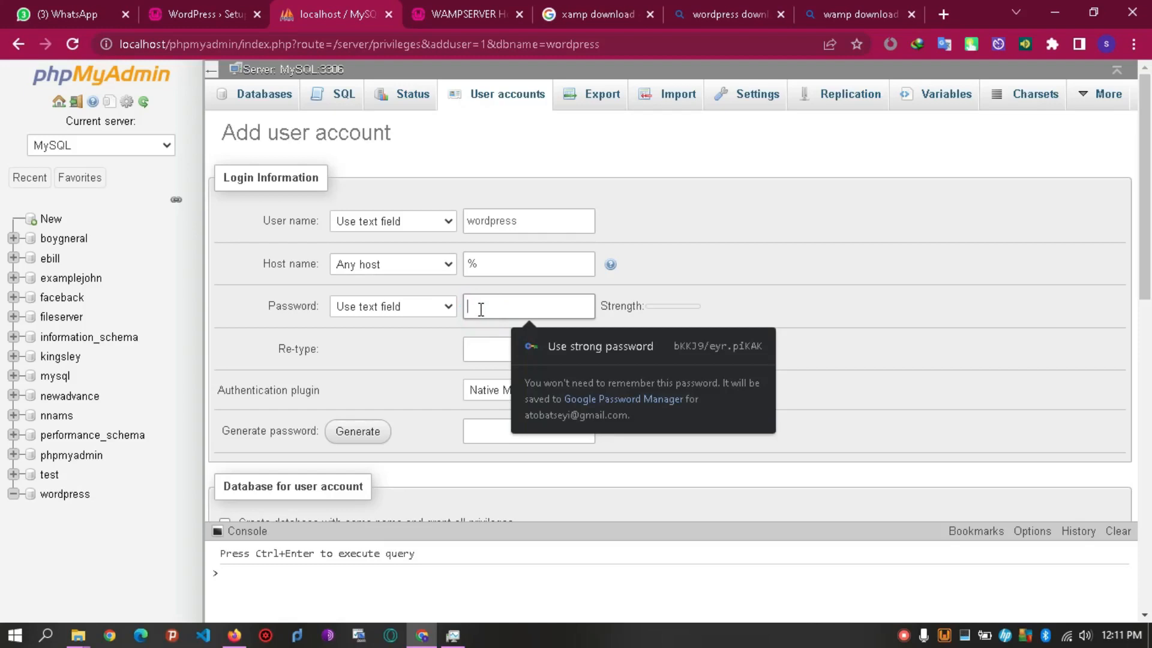
text(wordpr)
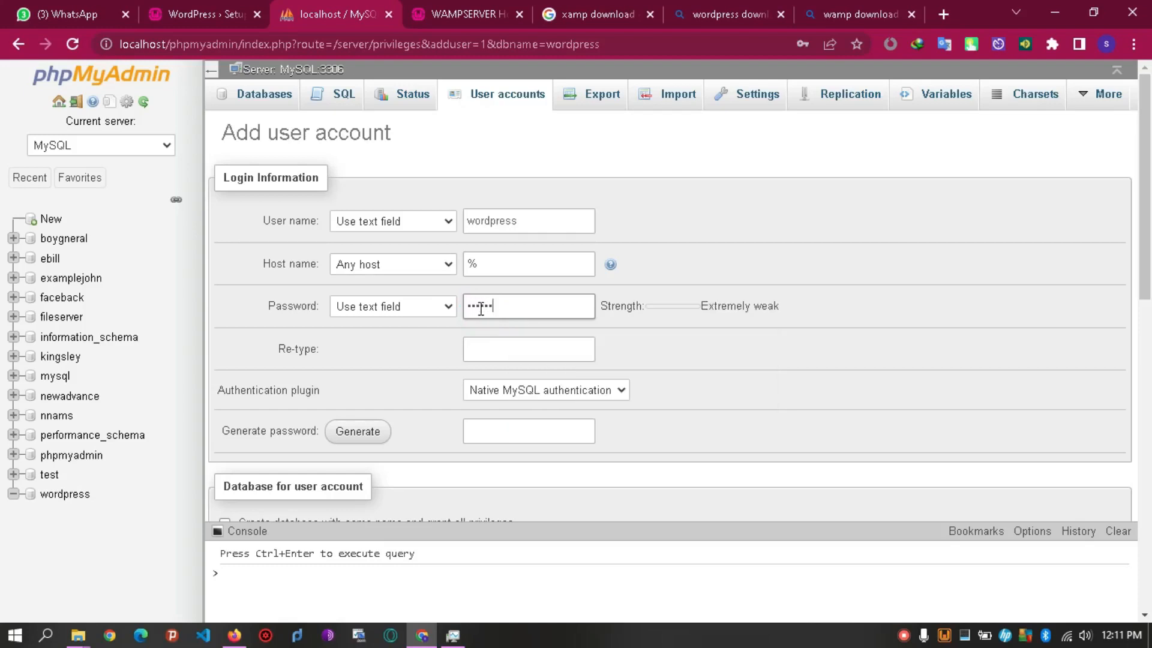
click(480, 351)
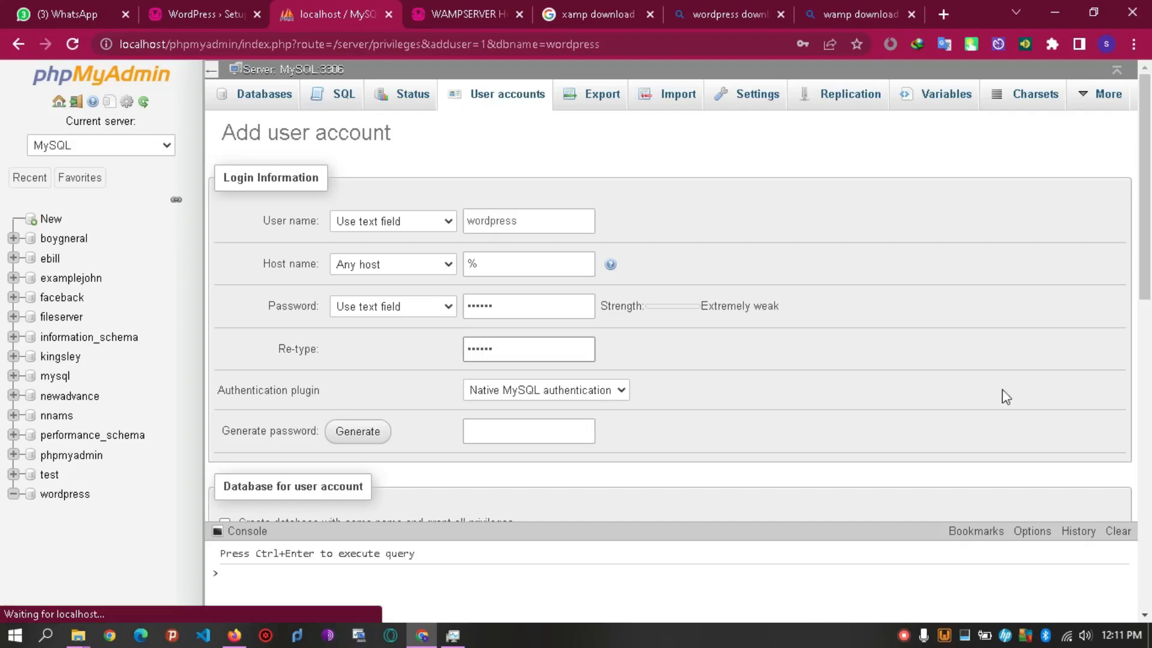
Grant the account all global privileges and create it.
drag(1148, 253, 1150, 357)
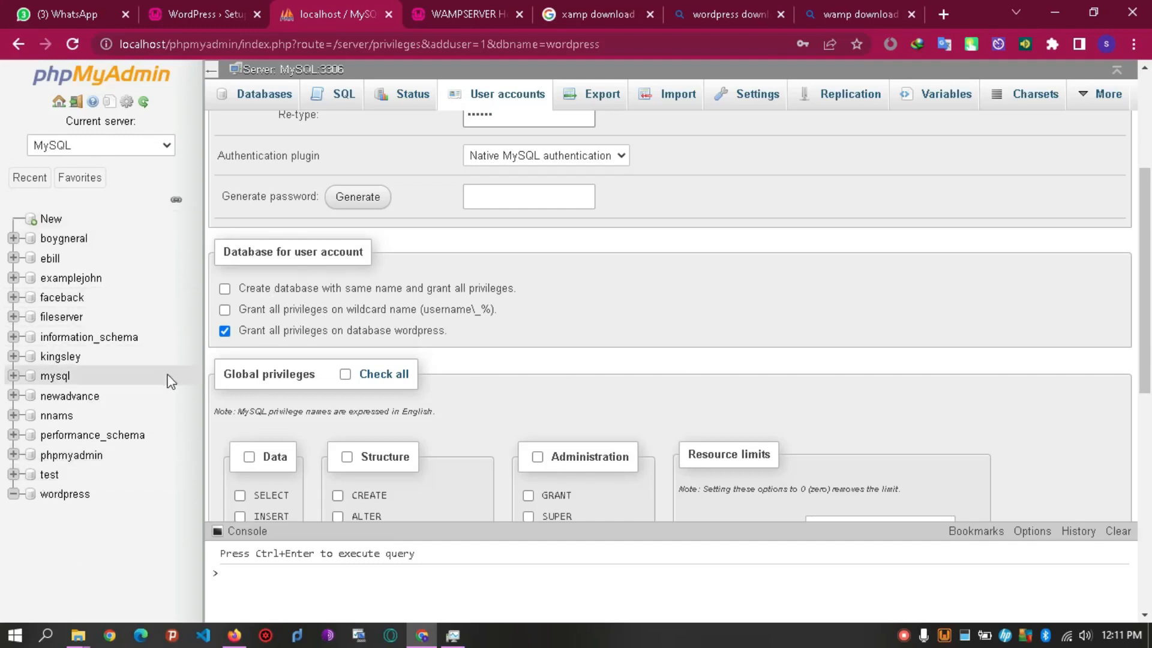
click(347, 374)
drag(1146, 384, 1150, 627)
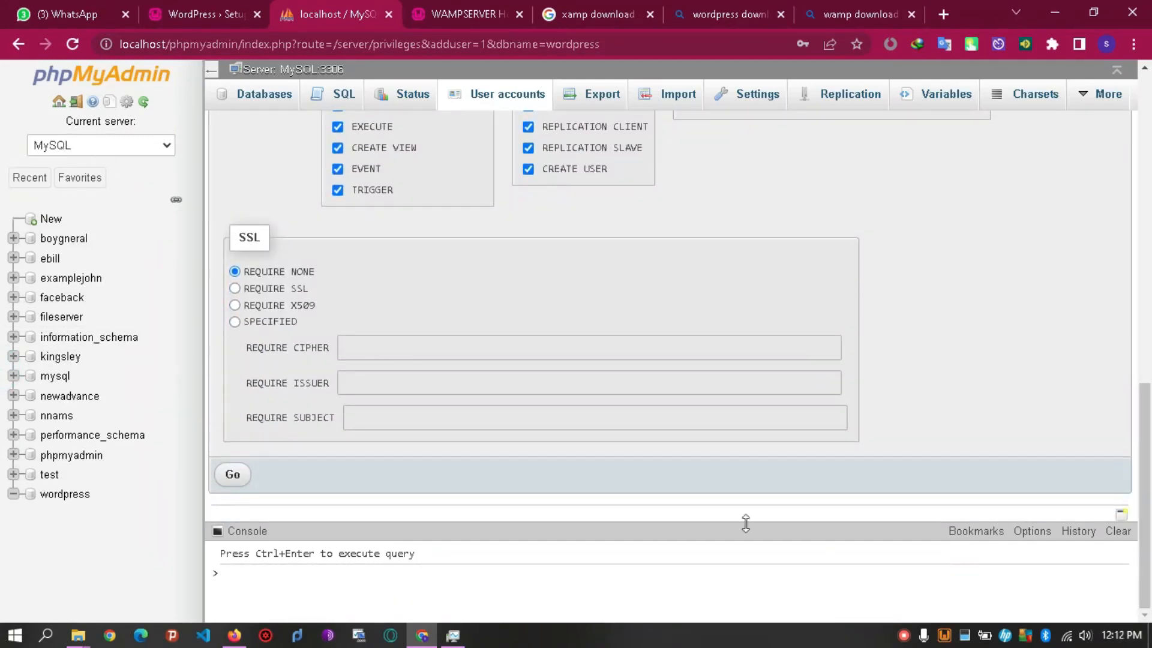
click(230, 475)
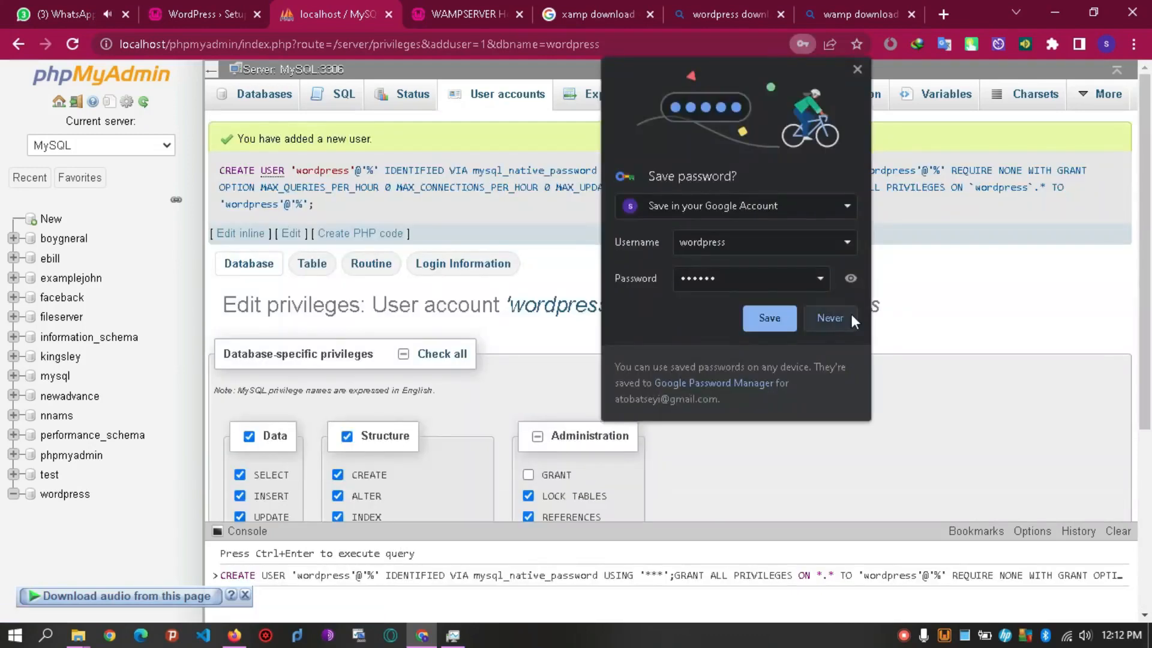
Dismiss Chrome's password prompts and confirm the wordpress user appears in the database's privileges.
click(858, 70)
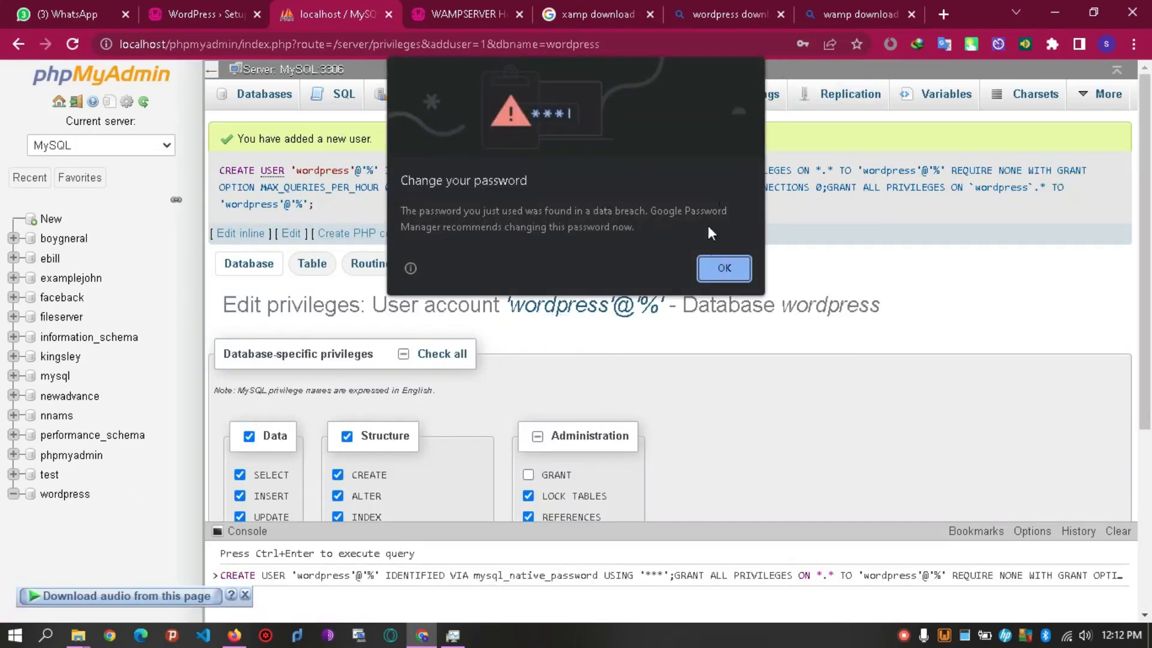
click(741, 267)
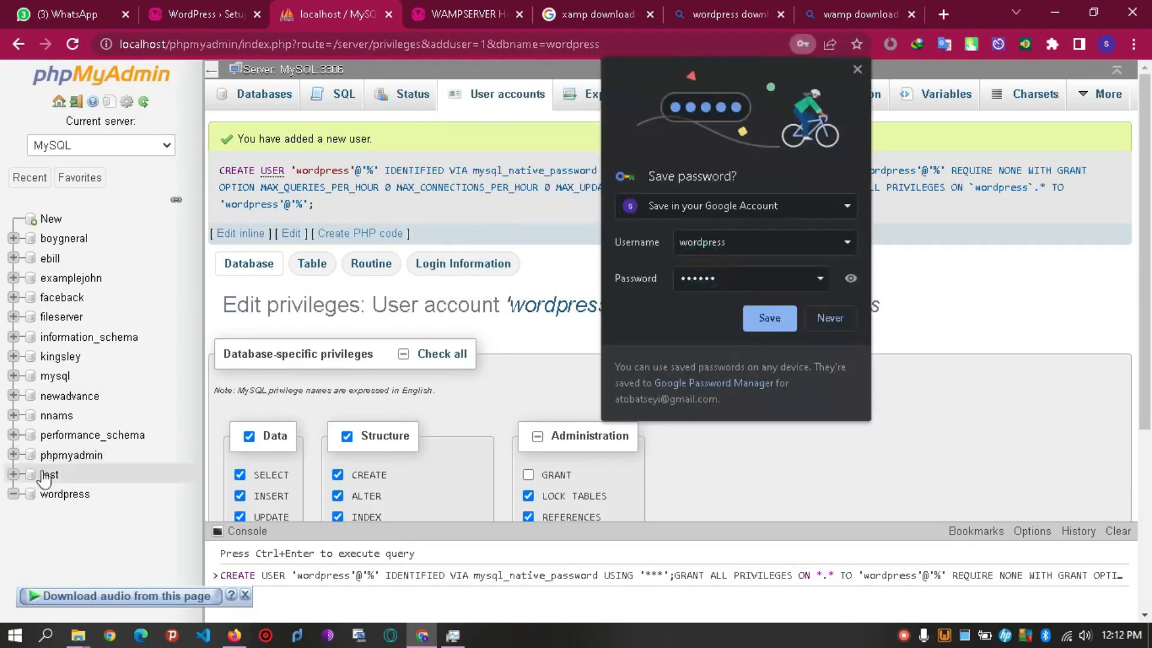
click(832, 317)
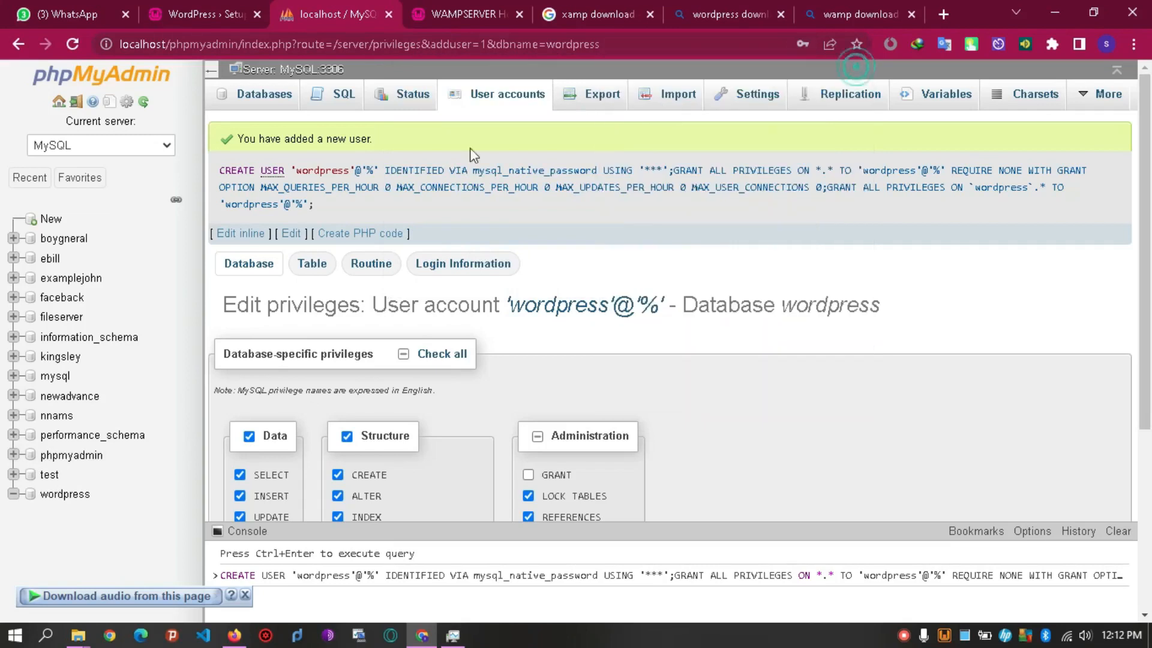
click(60, 497)
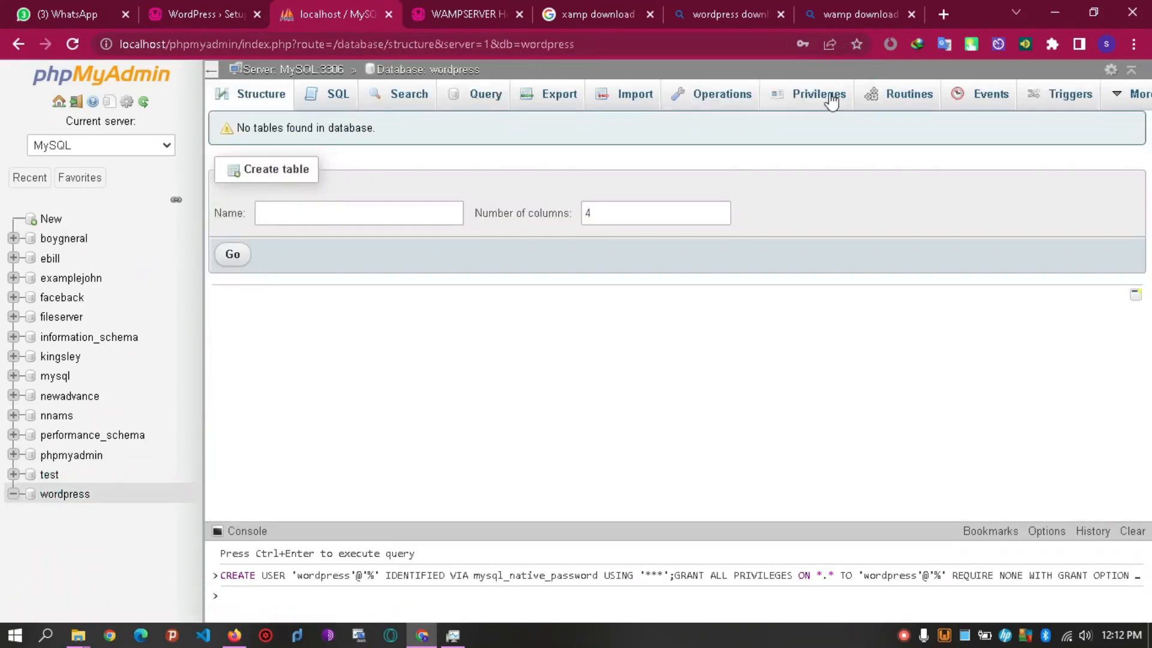
click(830, 102)
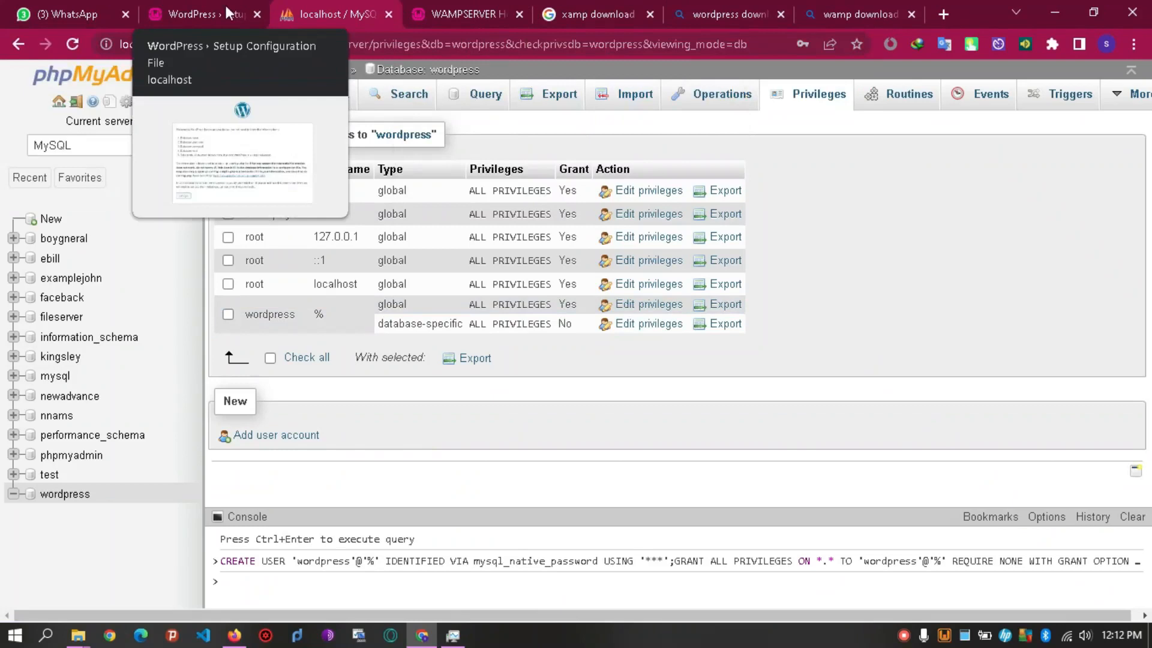
Return to the WordPress setup page and review the database username and password items.
click(224, 22)
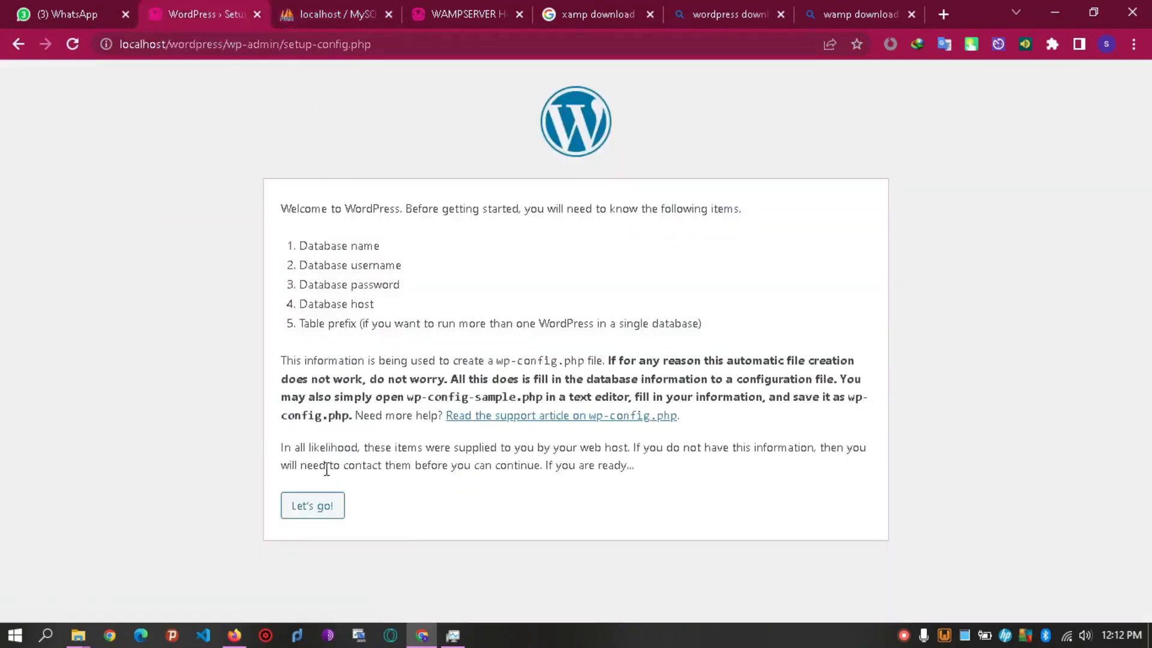
click(300, 245)
drag(329, 241, 380, 246)
drag(318, 265, 406, 285)
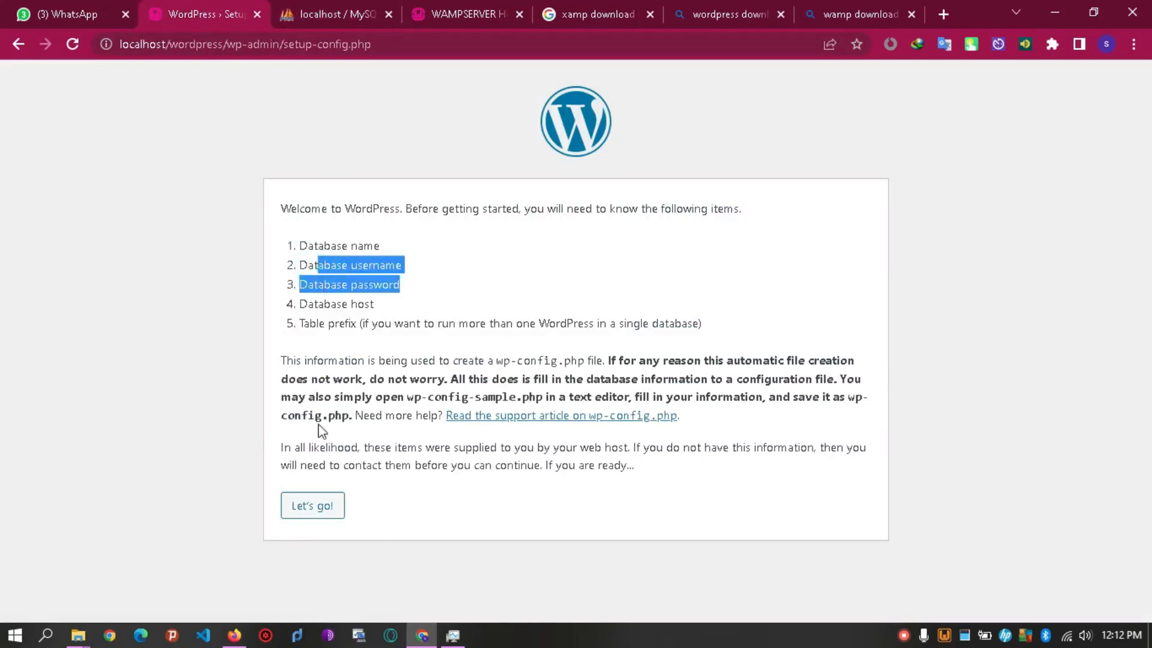
Keep Database Name wordpress and enter the wordpress database username and password.
click(313, 507)
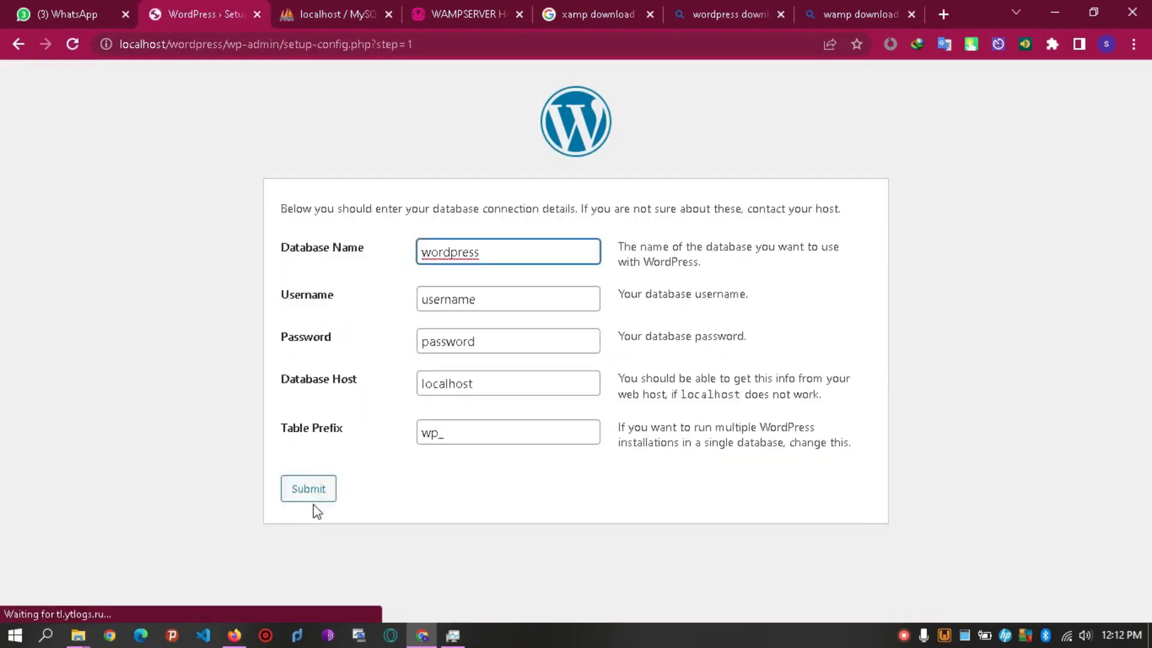
double_click(432, 252)
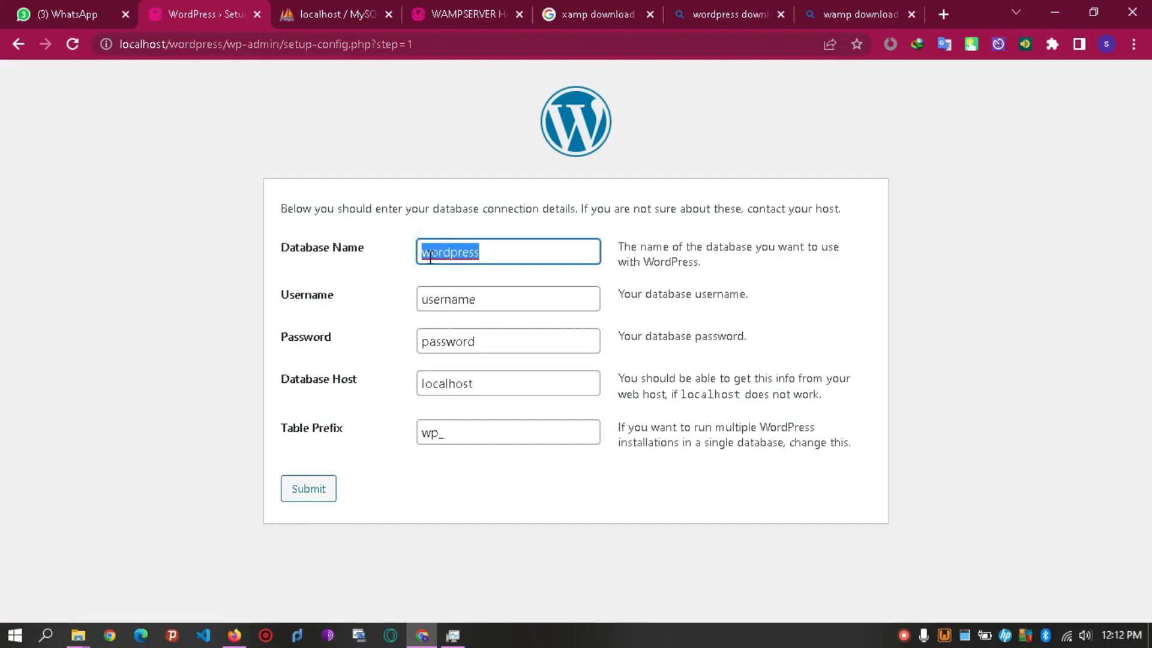
click(487, 254)
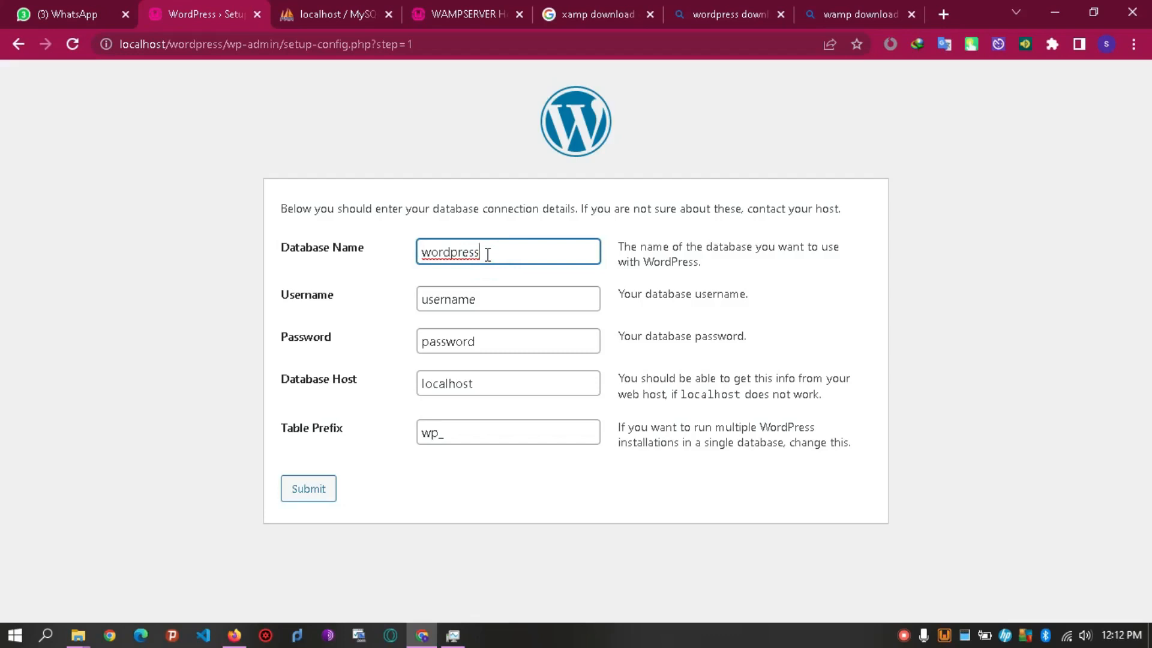
double_click(456, 300)
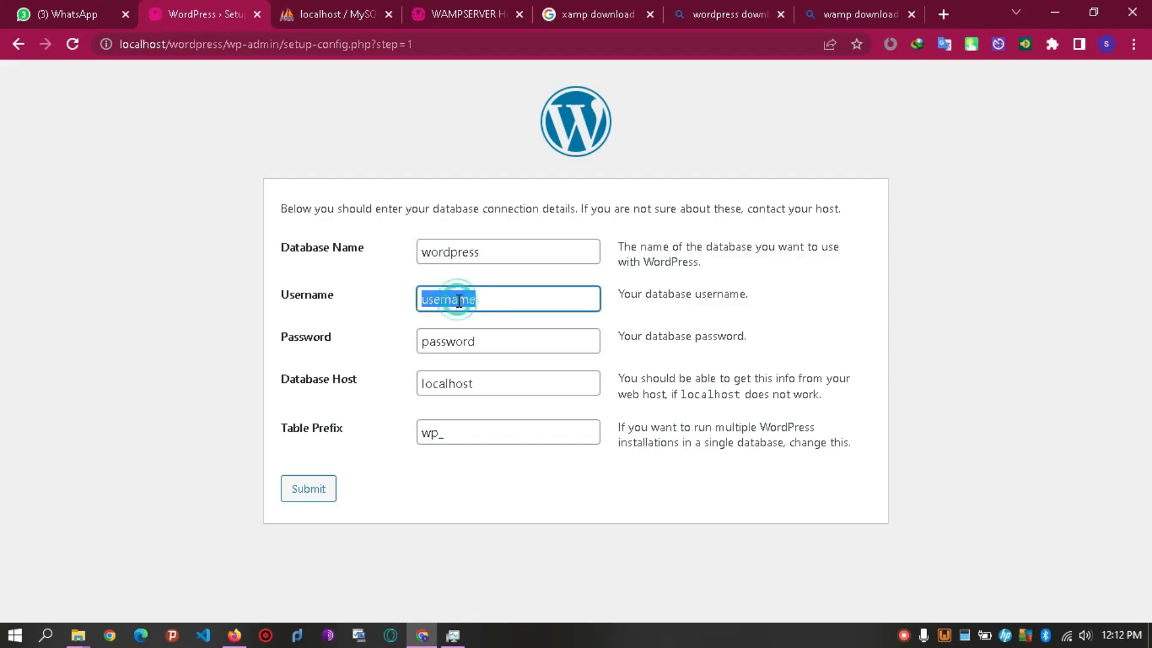
text(wordpress)
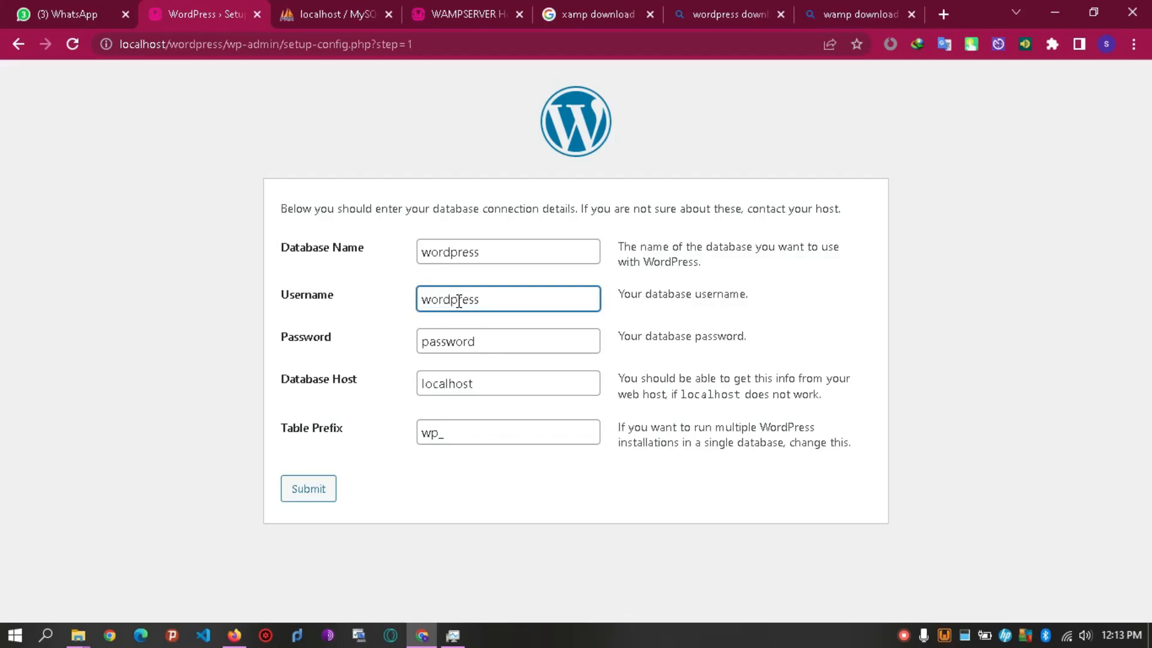
double_click(468, 331)
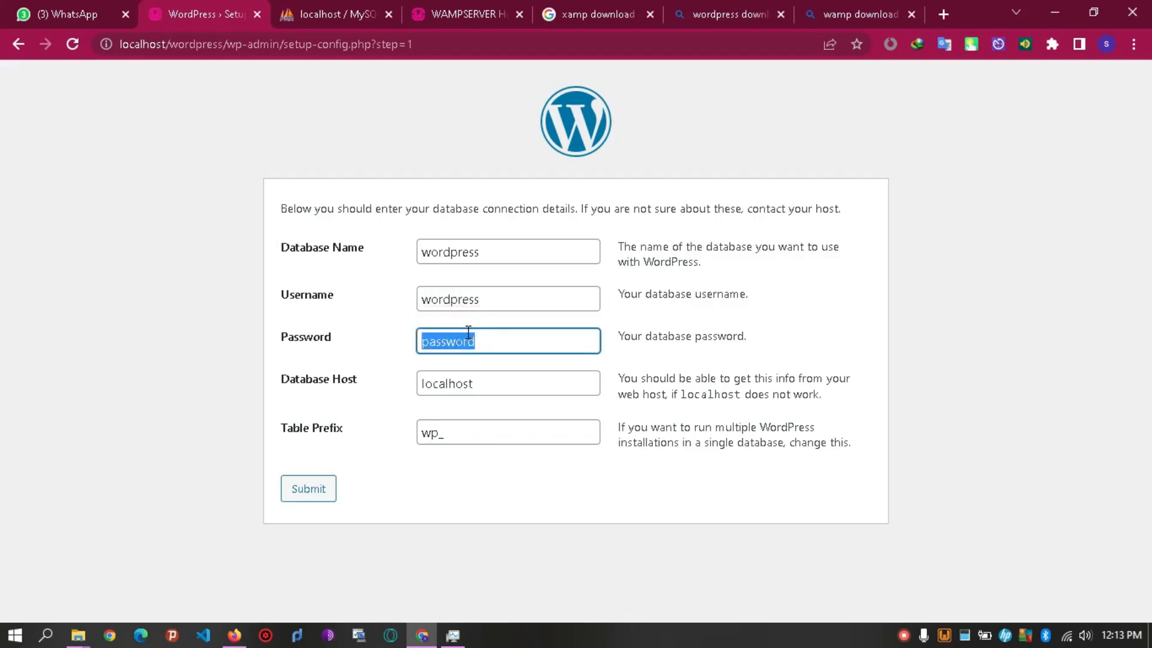
text(12345)
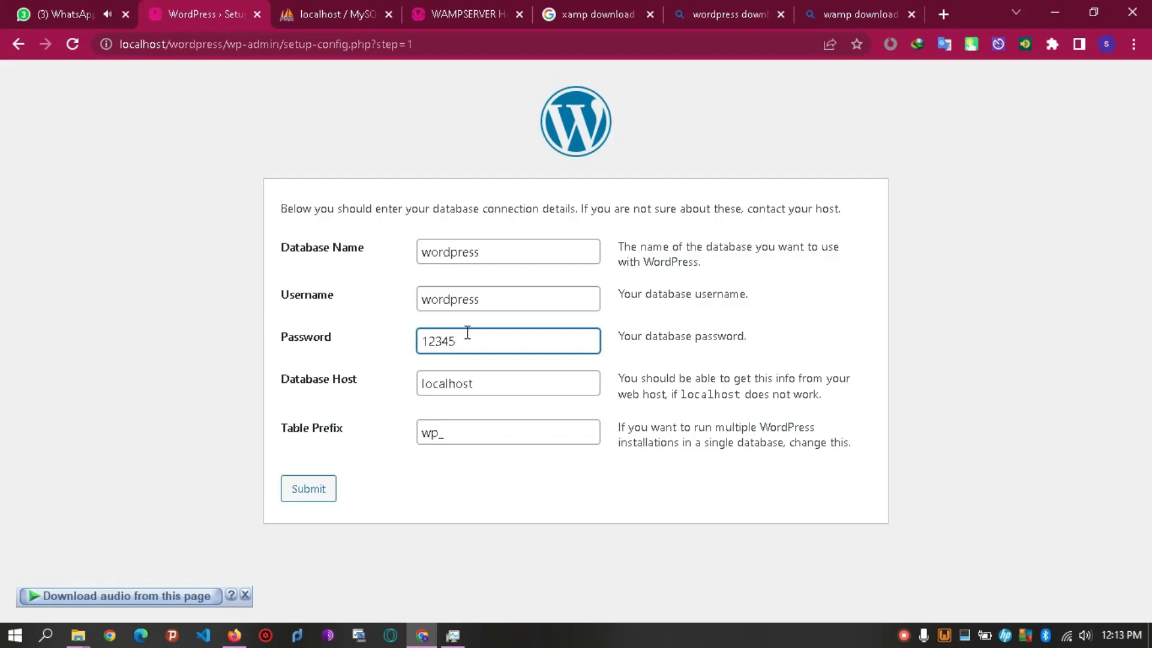
Leave the database host and wp_ table prefix unchanged and submit the connection details.
click(484, 384)
double_click(483, 384)
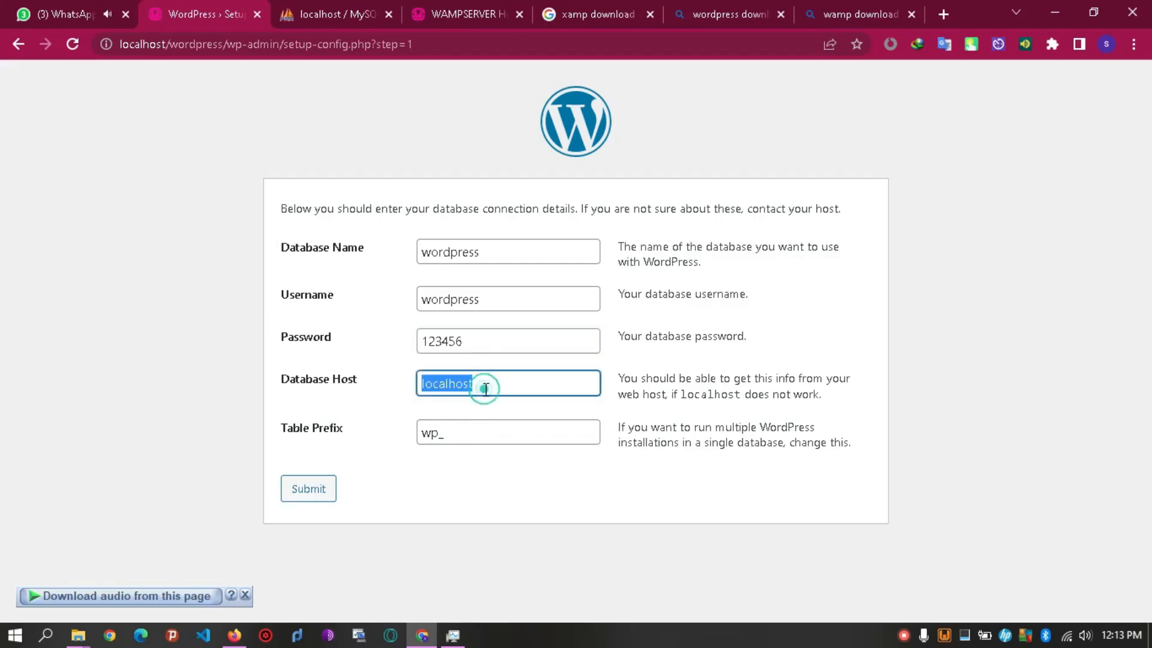
double_click(458, 433)
click(457, 433)
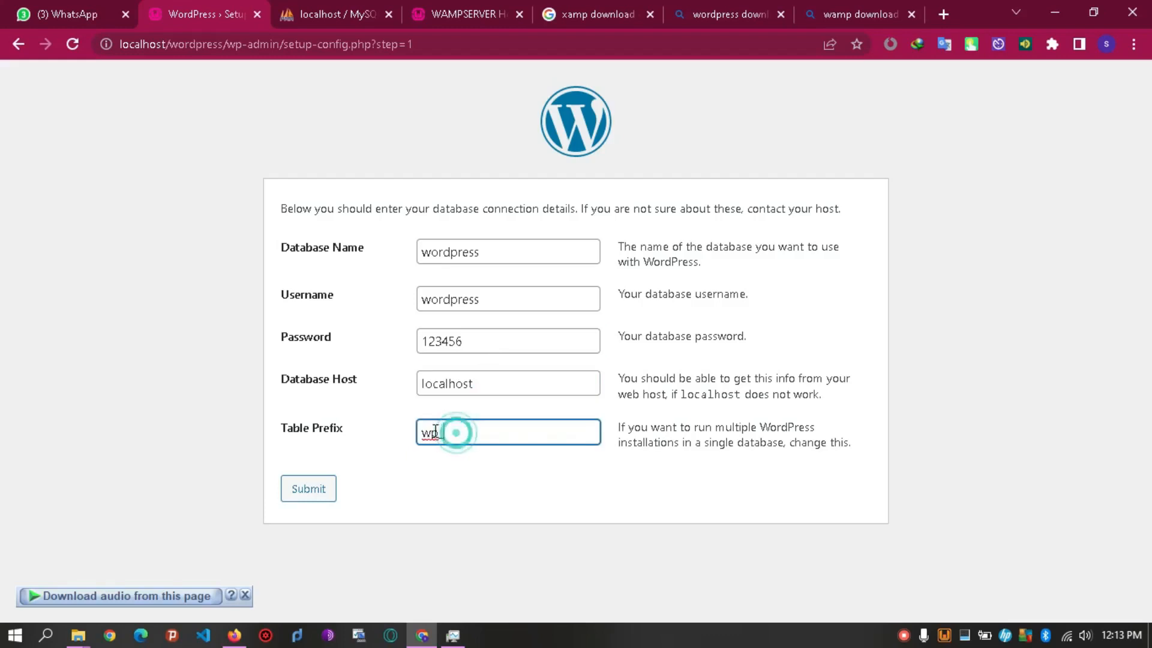
drag(438, 431, 421, 432)
click(449, 431)
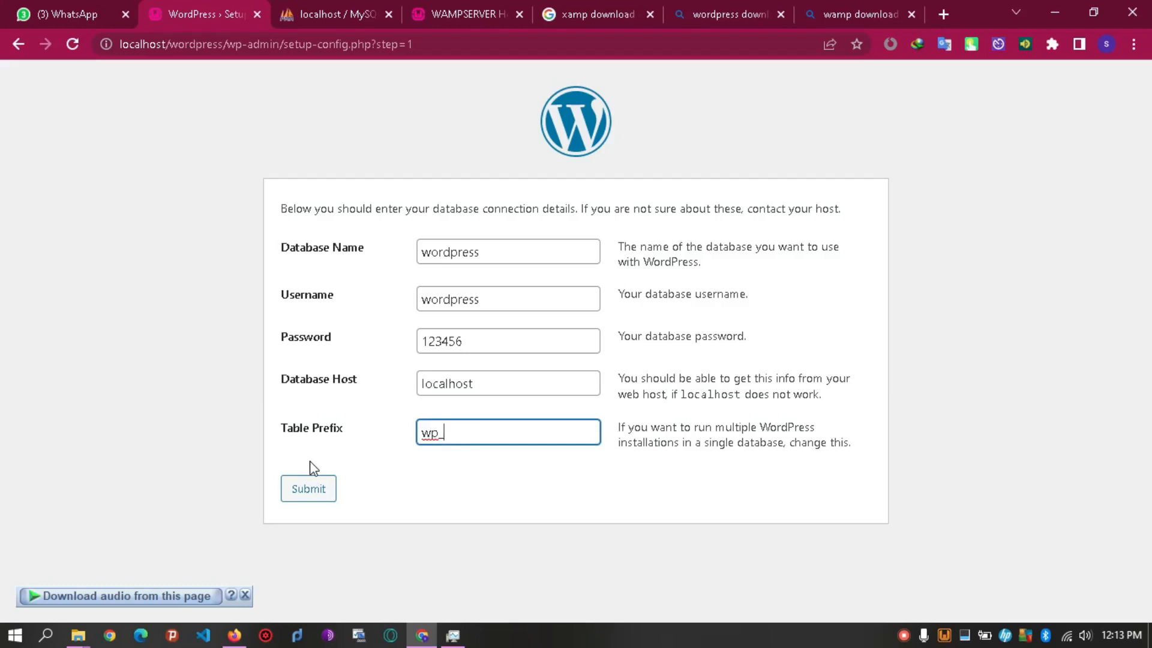
click(300, 501)
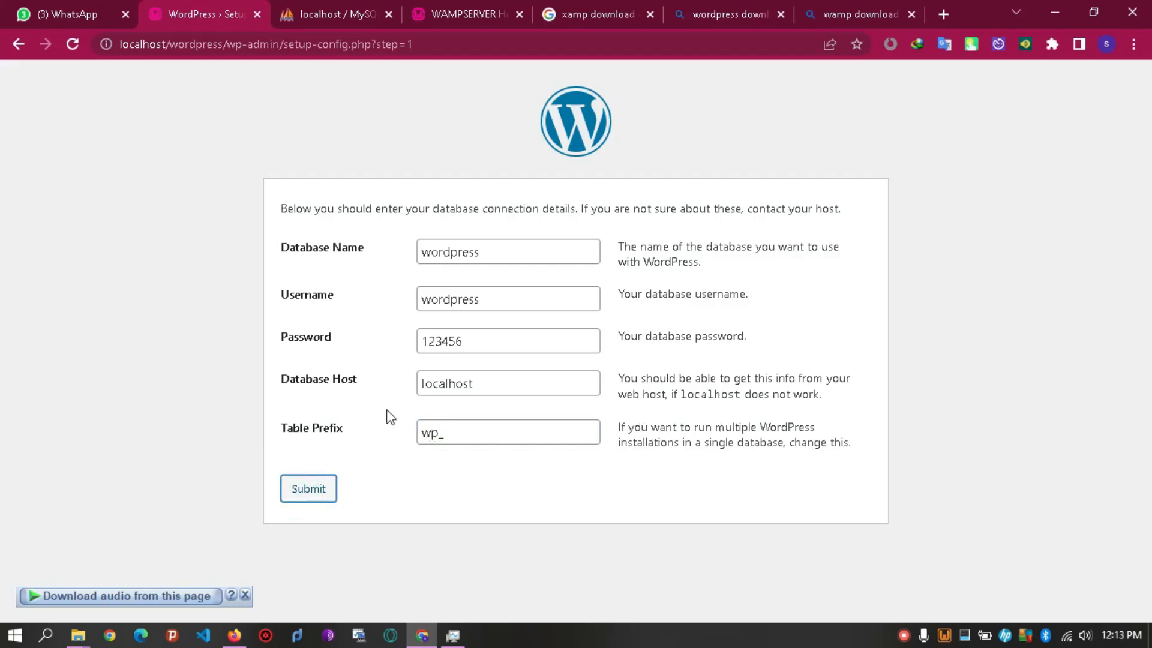
click(441, 429)
click(365, 467)
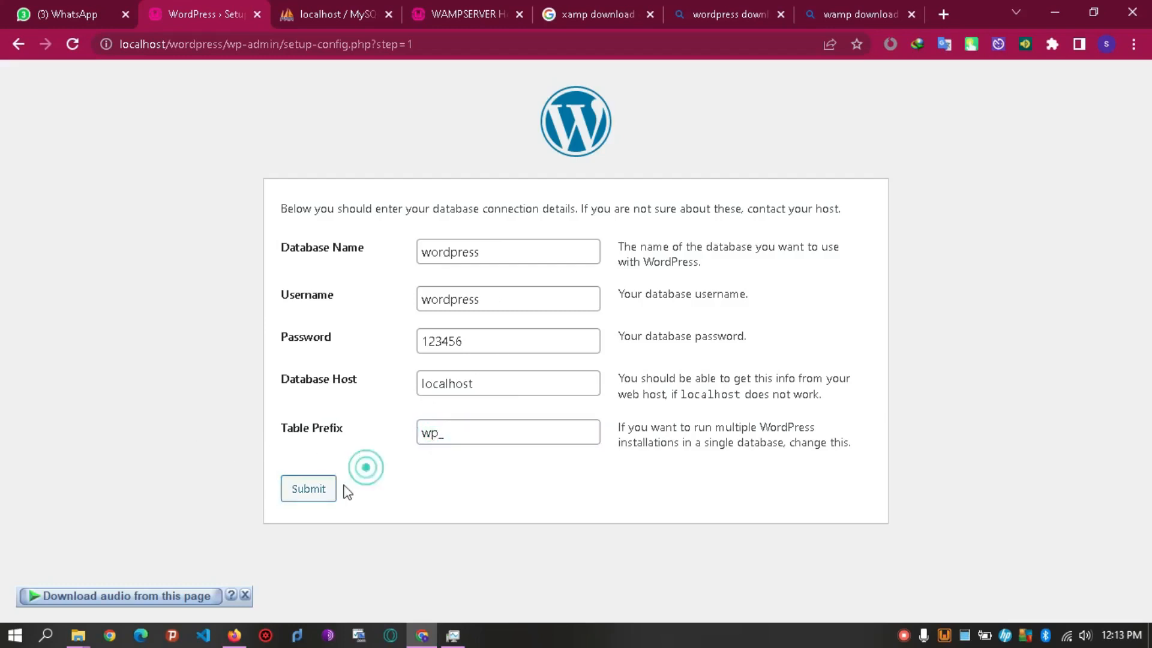
click(308, 487)
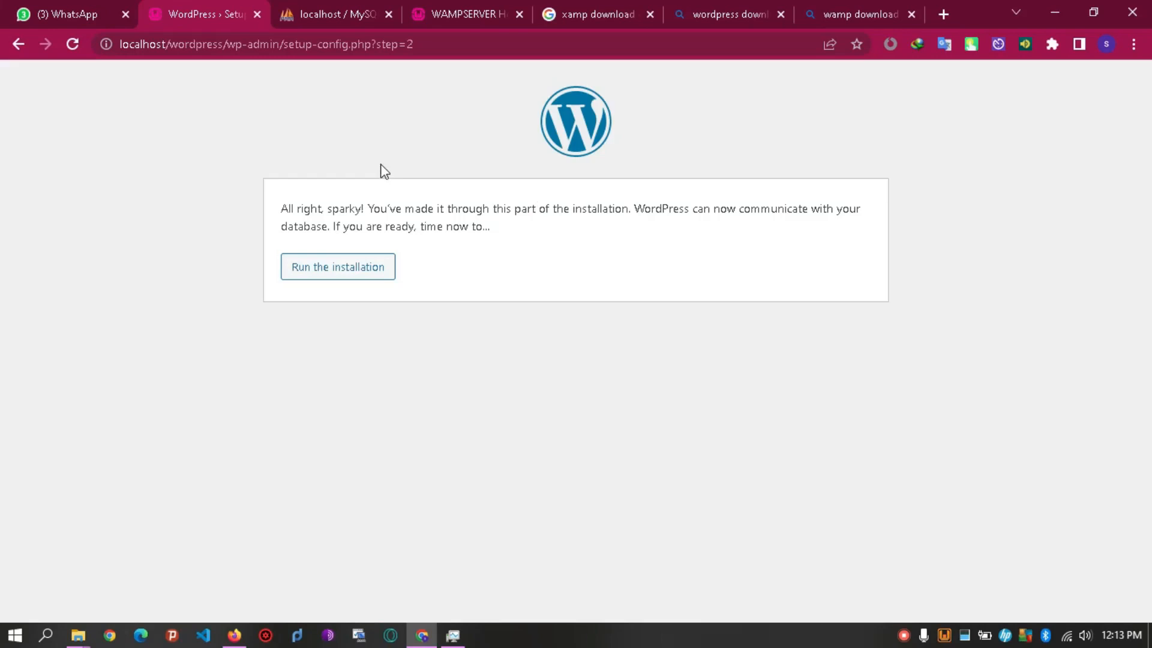
Run the installation and enter site title Wordpress Demo and username admin.
click(338, 268)
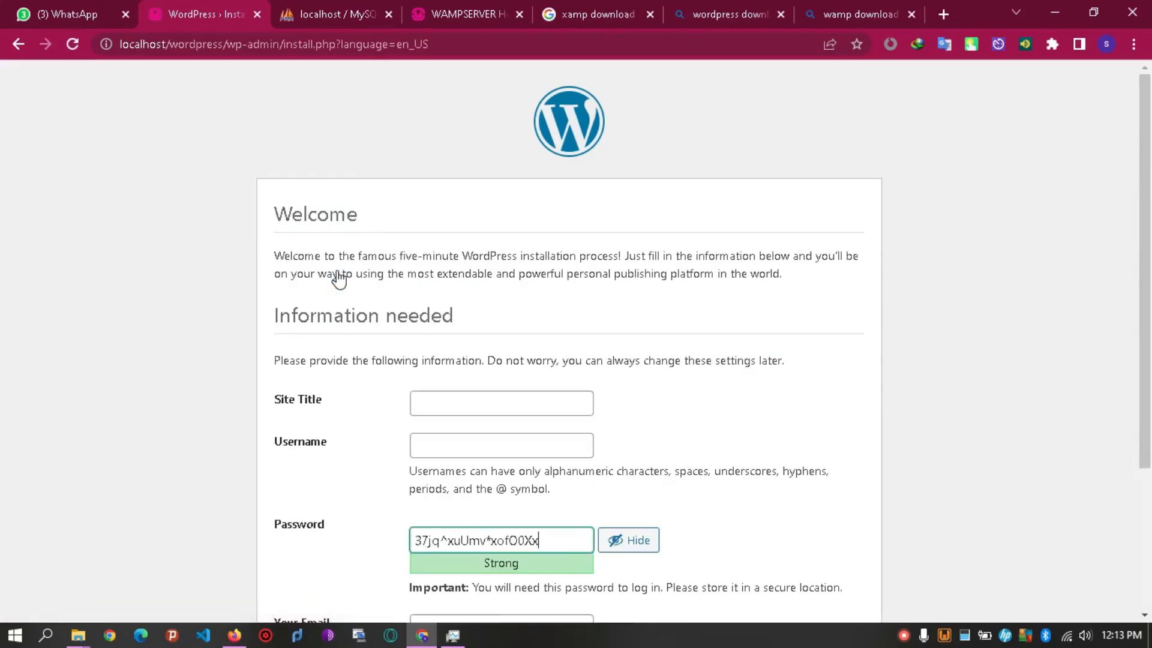
scroll(198, 142, down, 3)
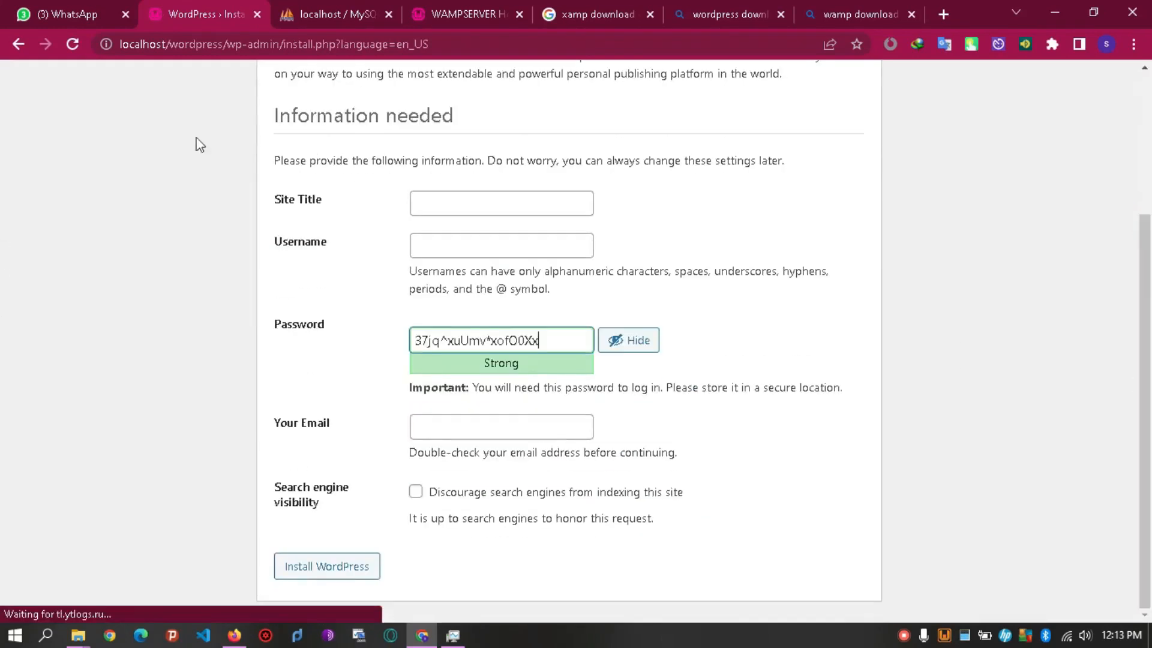
click(424, 197)
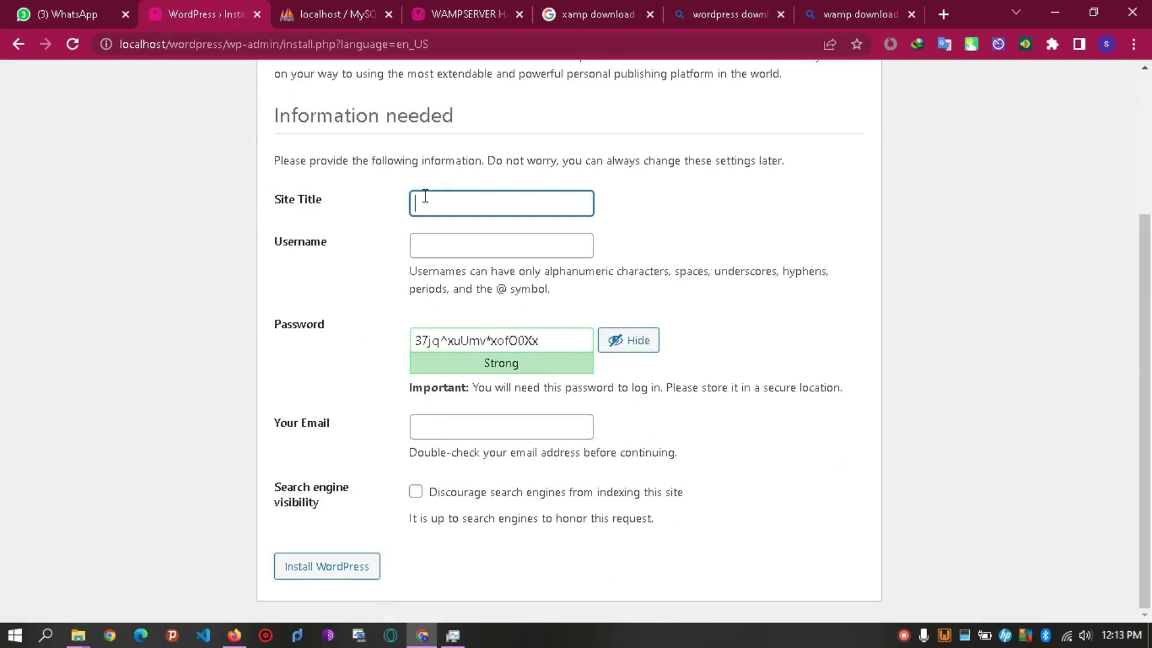
text(E)
text(W)
text(ordpress Demo)
click(463, 244)
text(a)
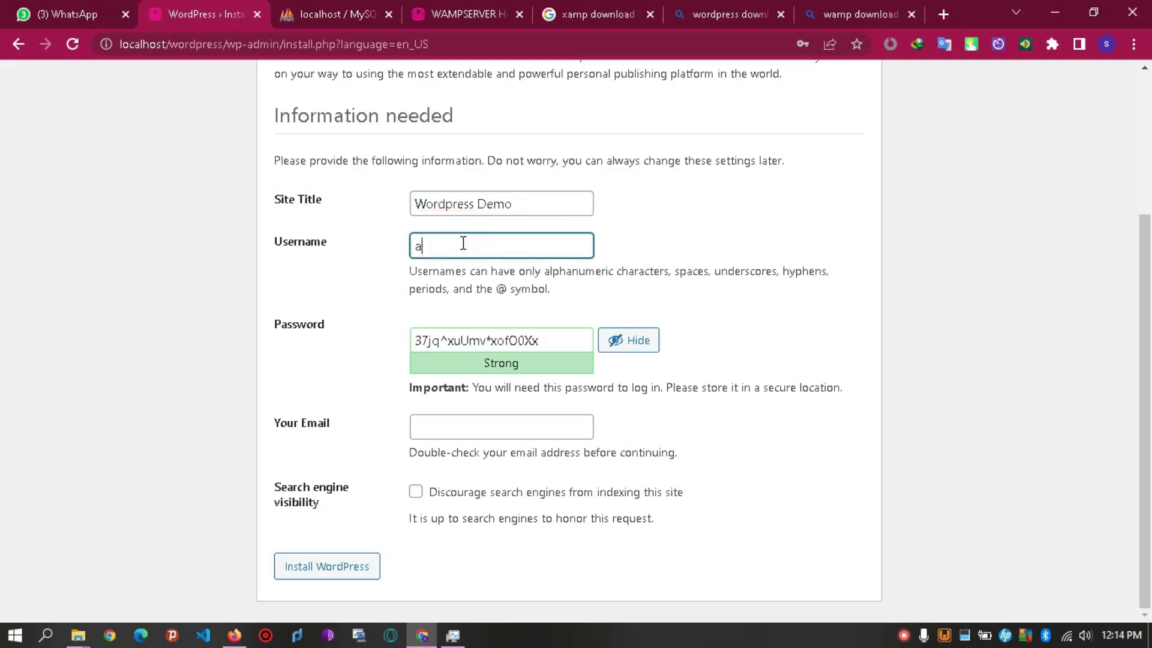
text(dmin)
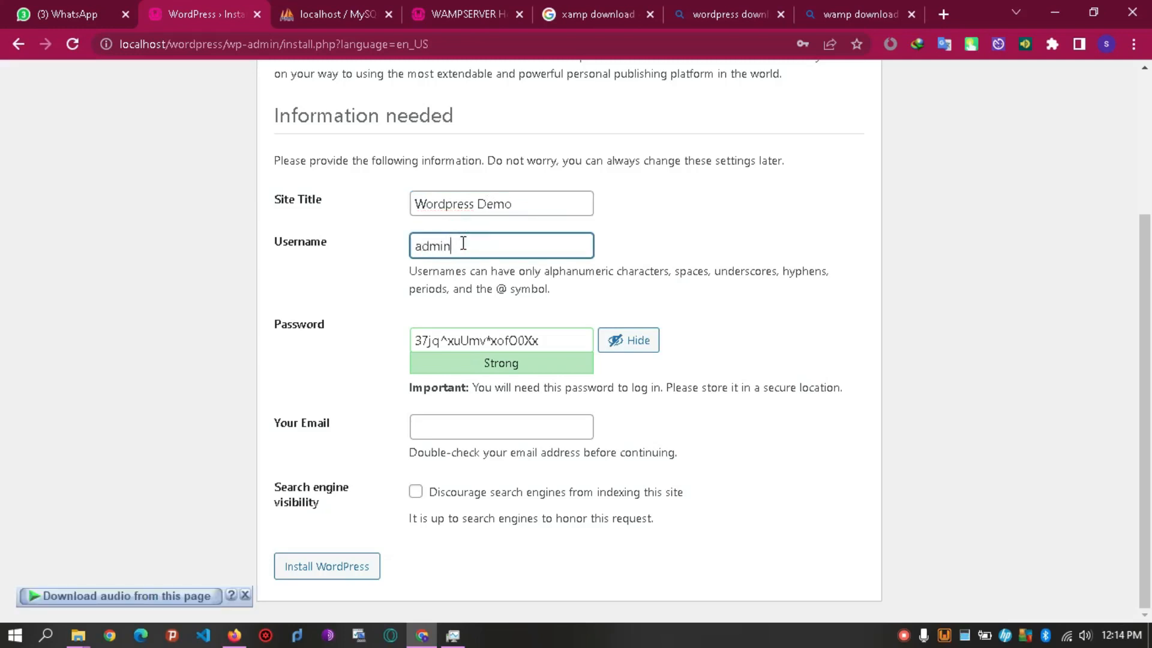
Replace the suggested password with a short weak one and confirm its use.
triple_click(558, 334)
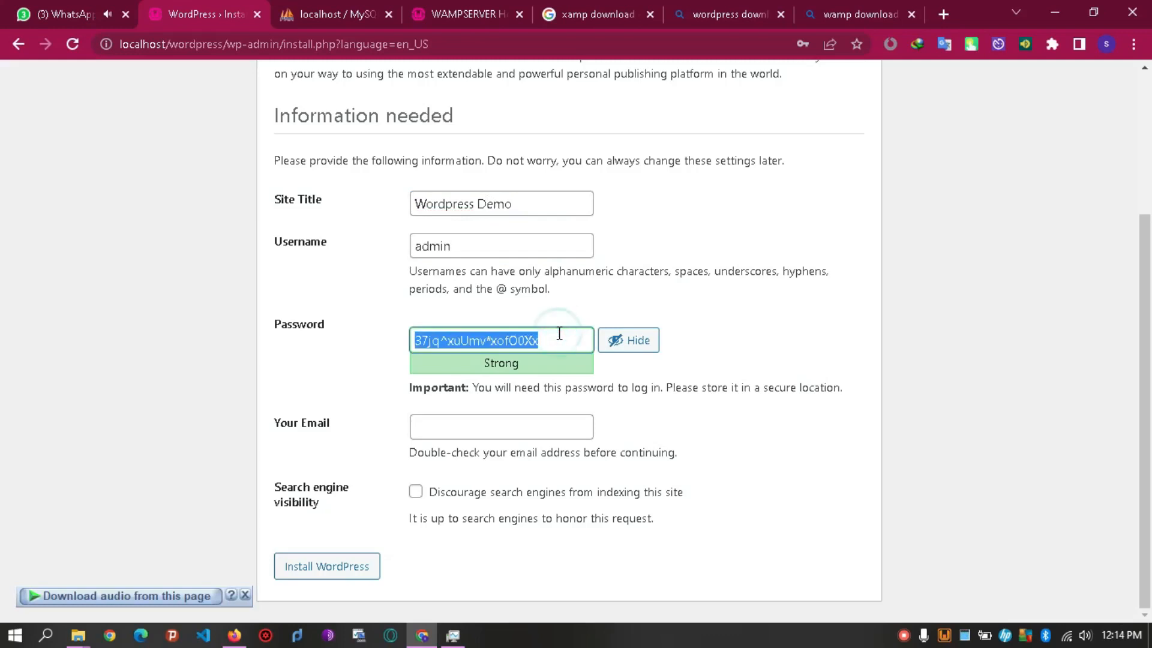
key(BackSpace)
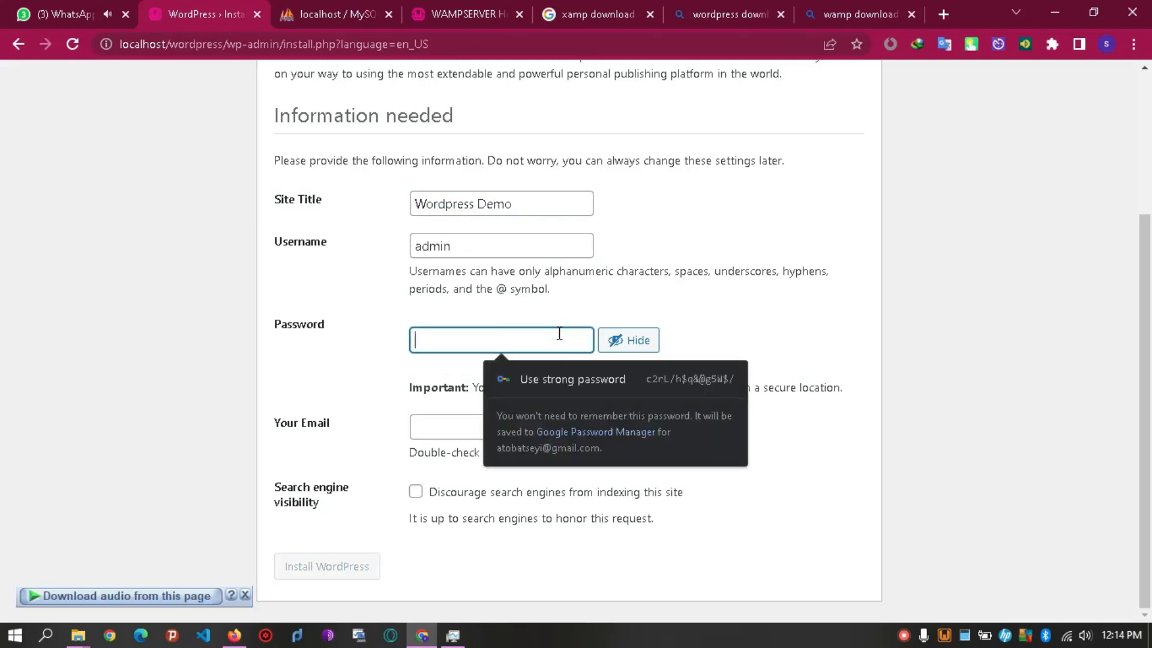
text(12)
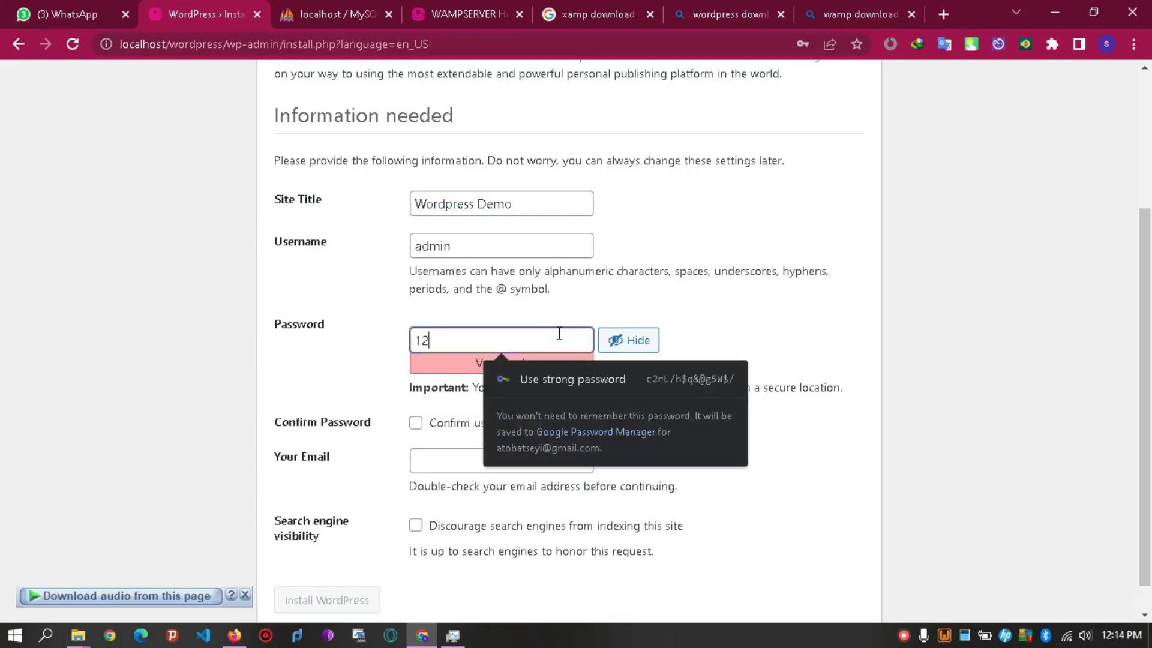
key(BackSpace)
key(BackSpace)
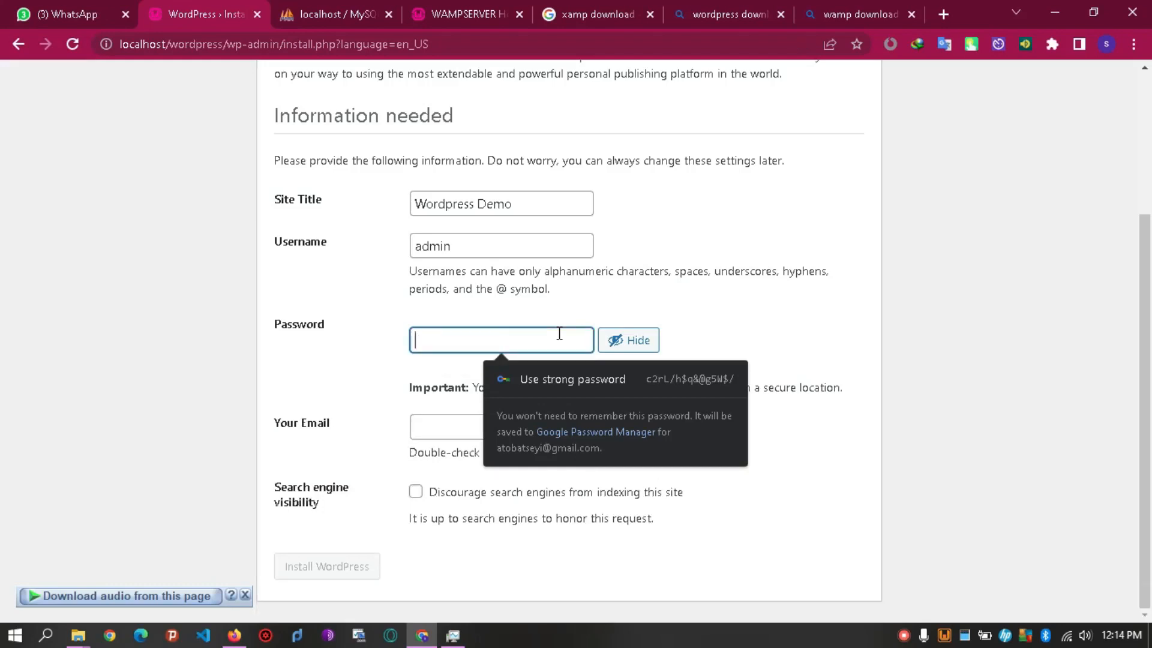
text(123456)
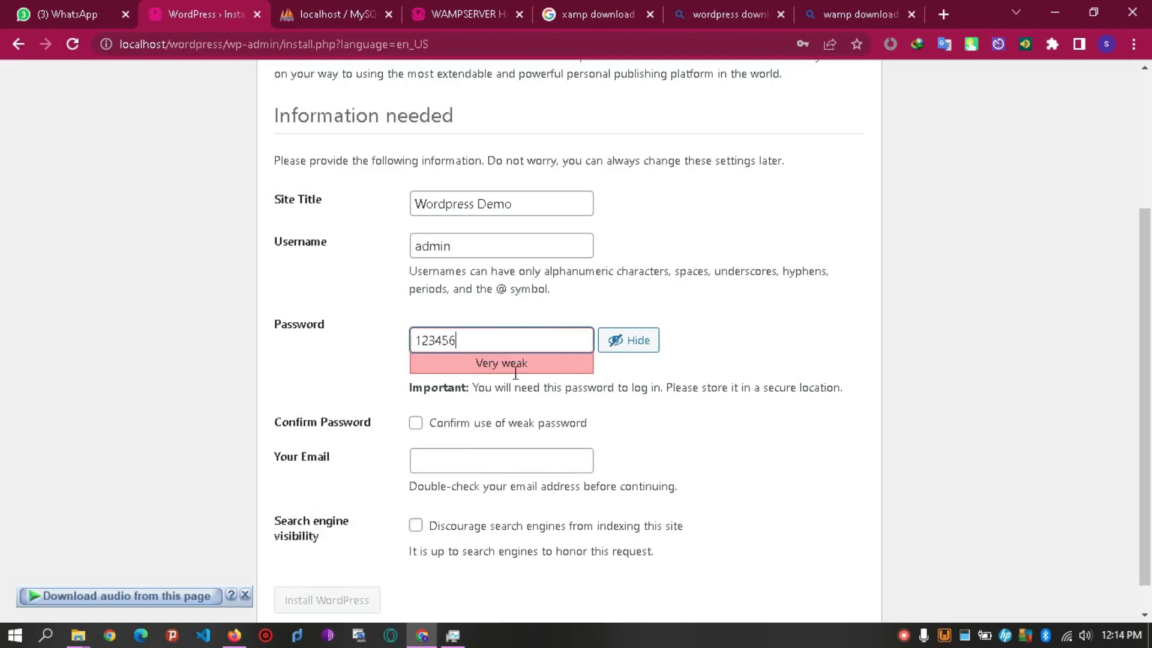
click(415, 424)
Fill in the administrator's e-mail address.
click(440, 460)
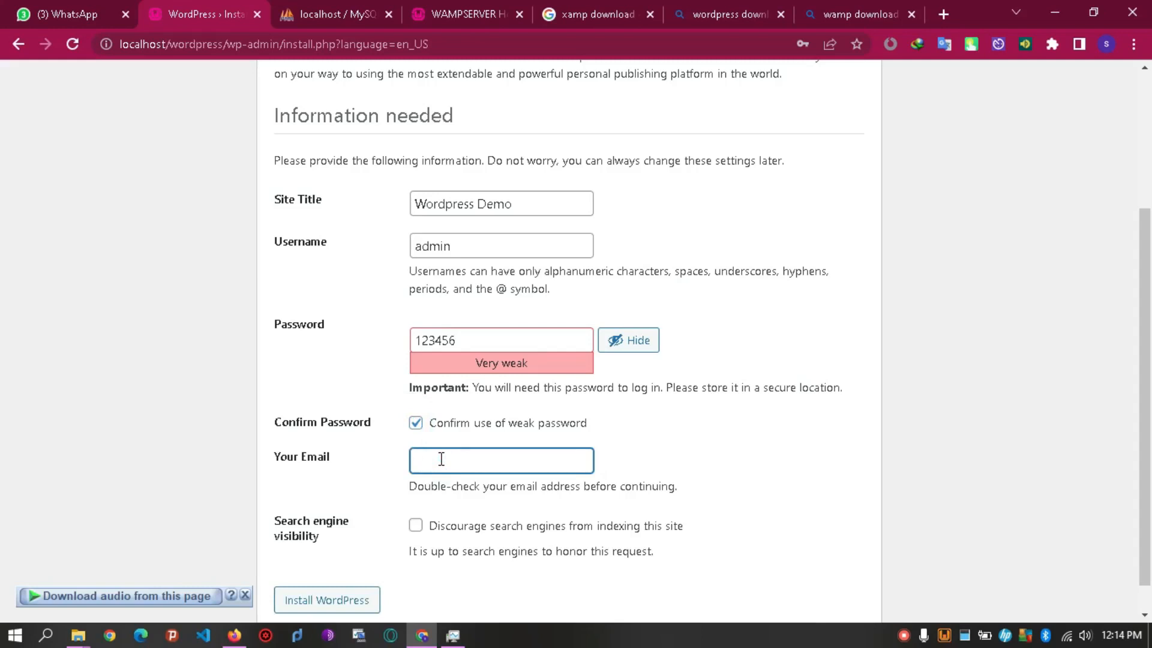
scroll(4, 441, down, 1)
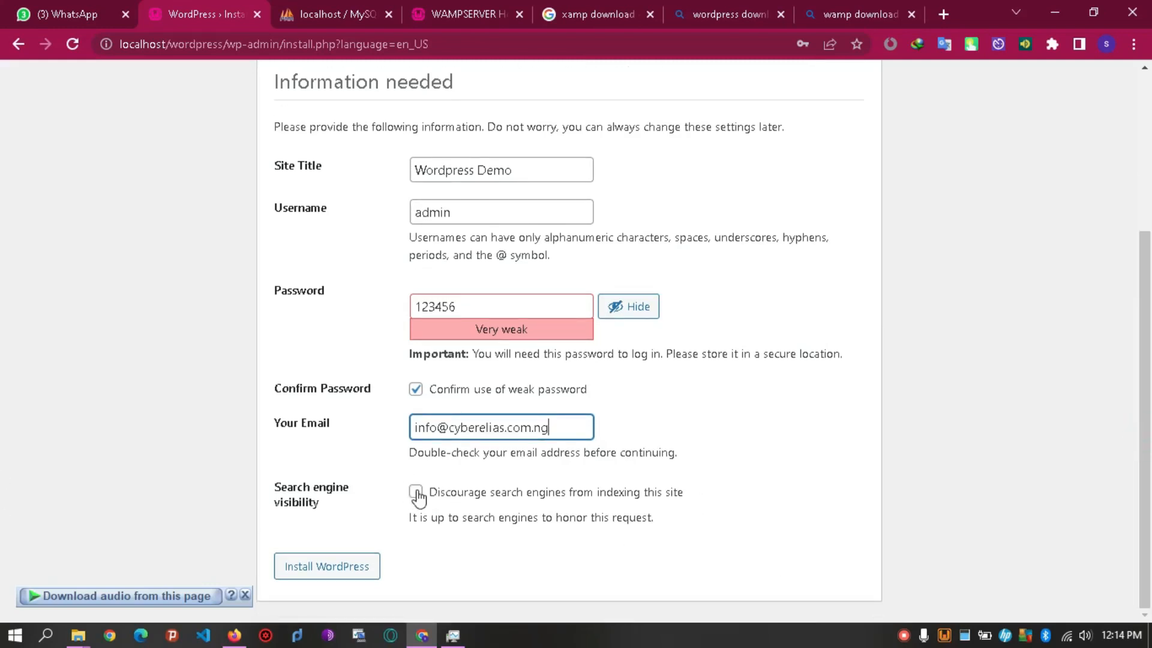
Install WordPress and dismiss Chrome's save-password and data-breach prompts.
click(333, 572)
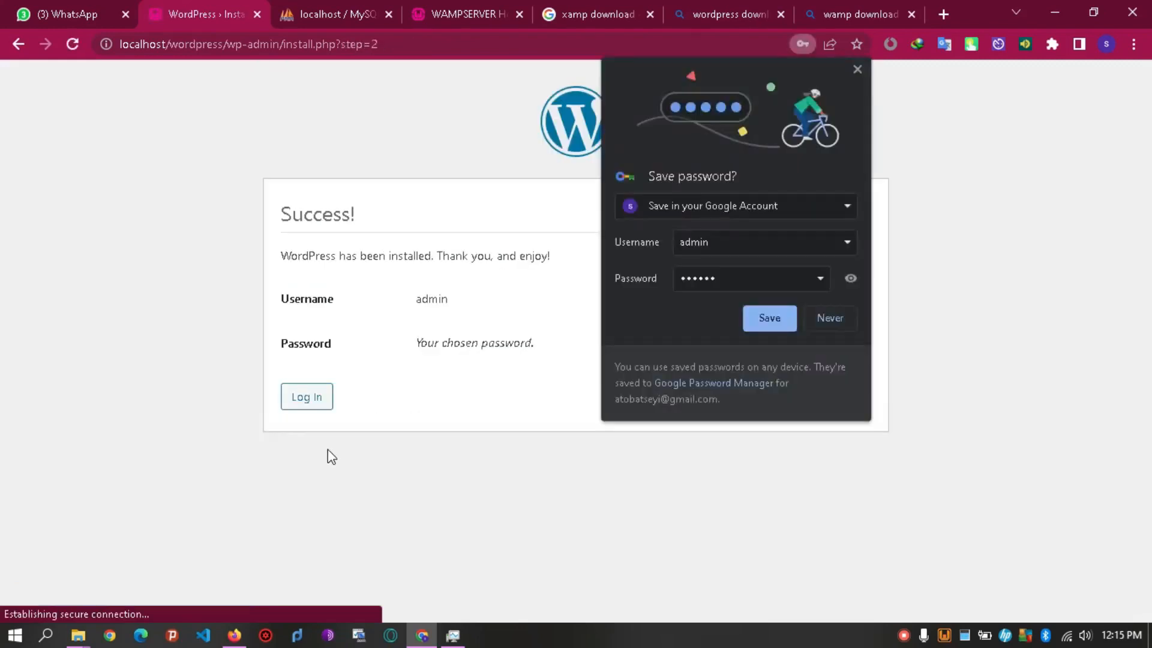
click(858, 69)
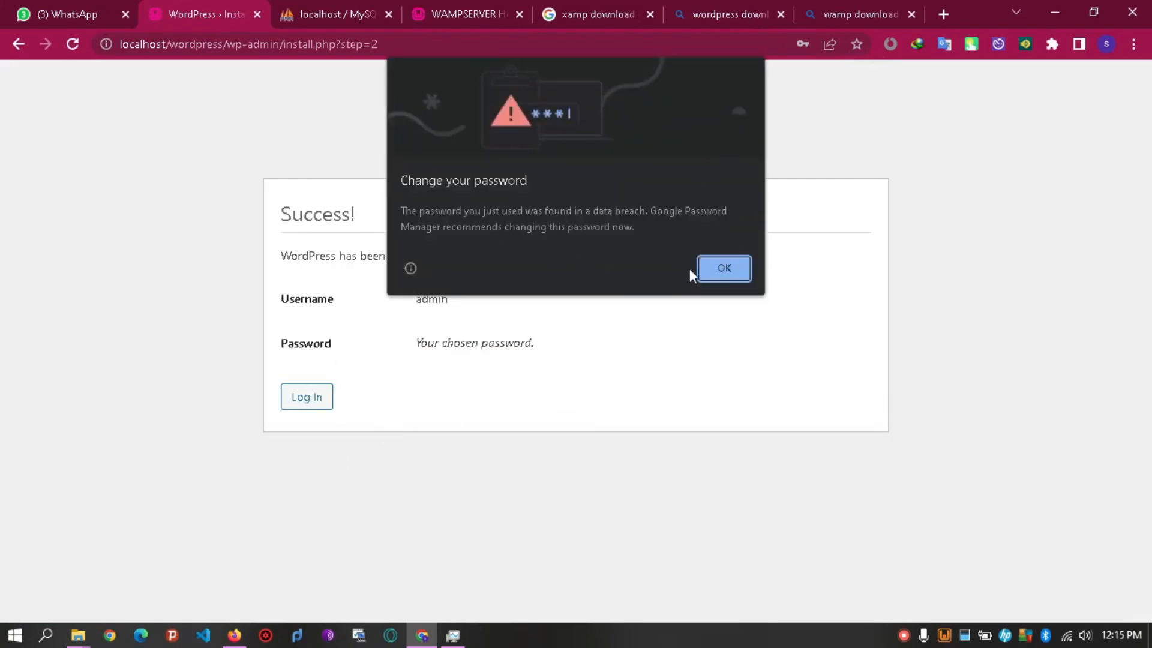
click(708, 265)
click(822, 318)
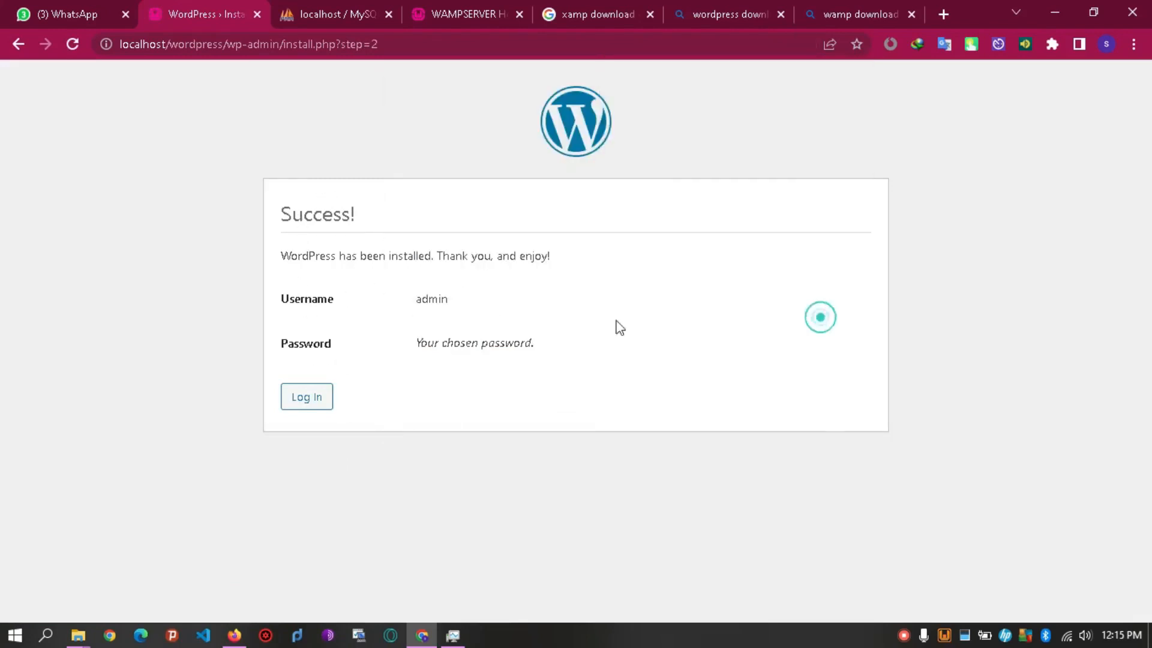
Review the success message and admin username, then continue to the login page.
drag(282, 255, 437, 293)
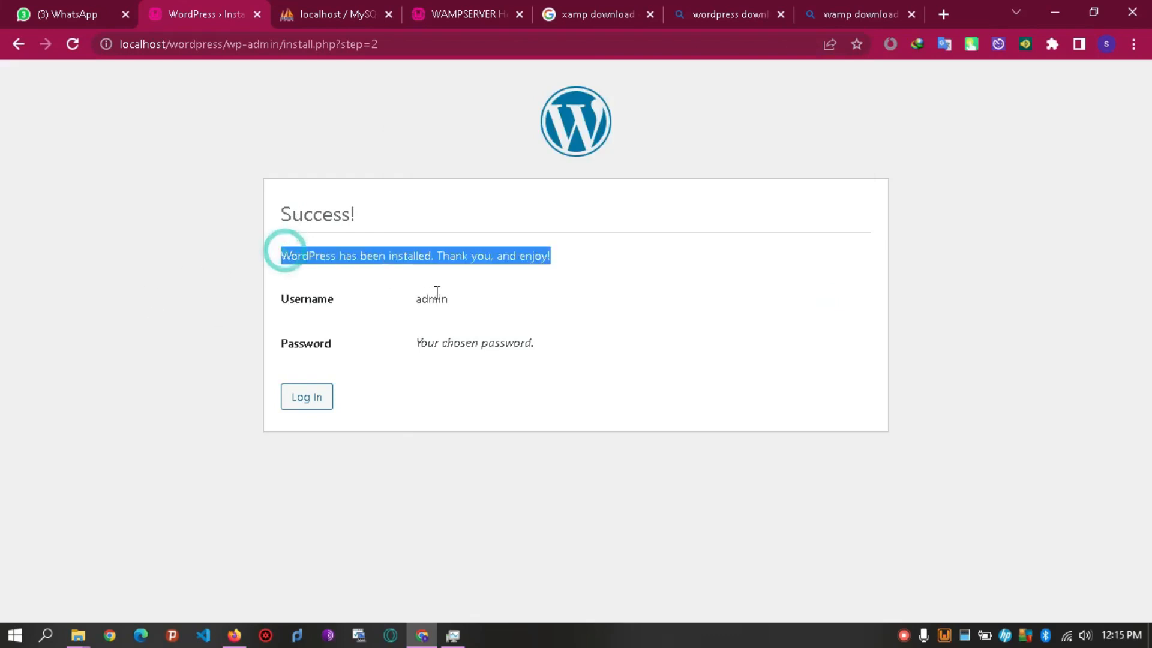
double_click(420, 300)
click(420, 302)
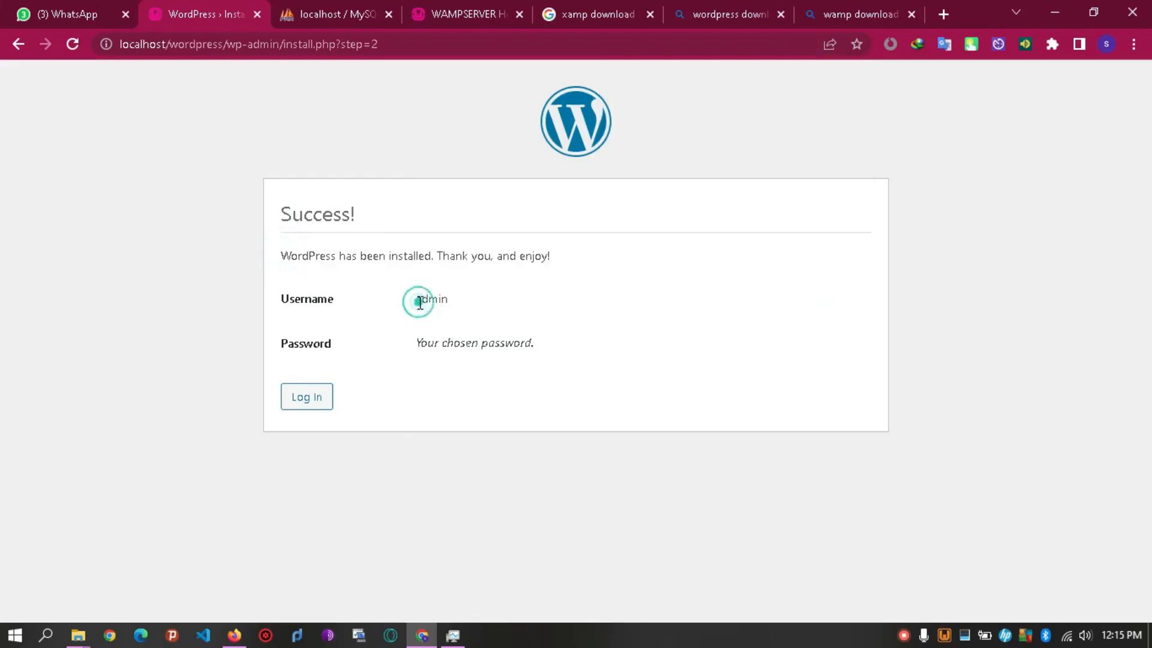
triple_click(442, 343)
click(295, 396)
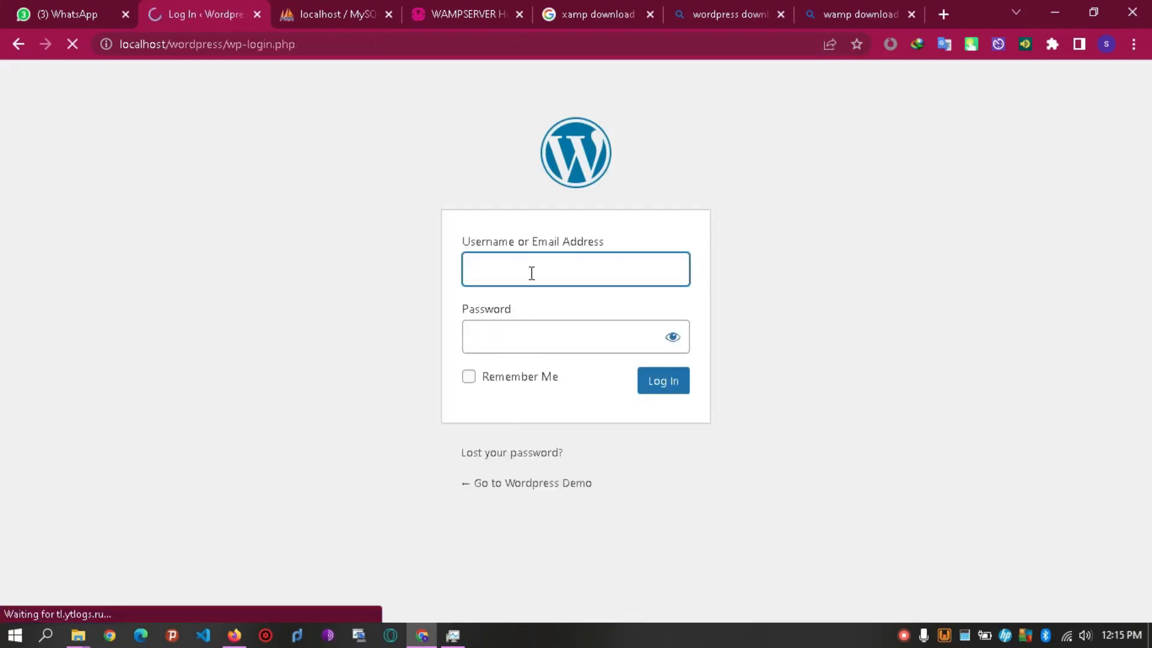
Log in as 'admin' with the account password, with Remember Me ticked.
click(531, 273)
text(a)
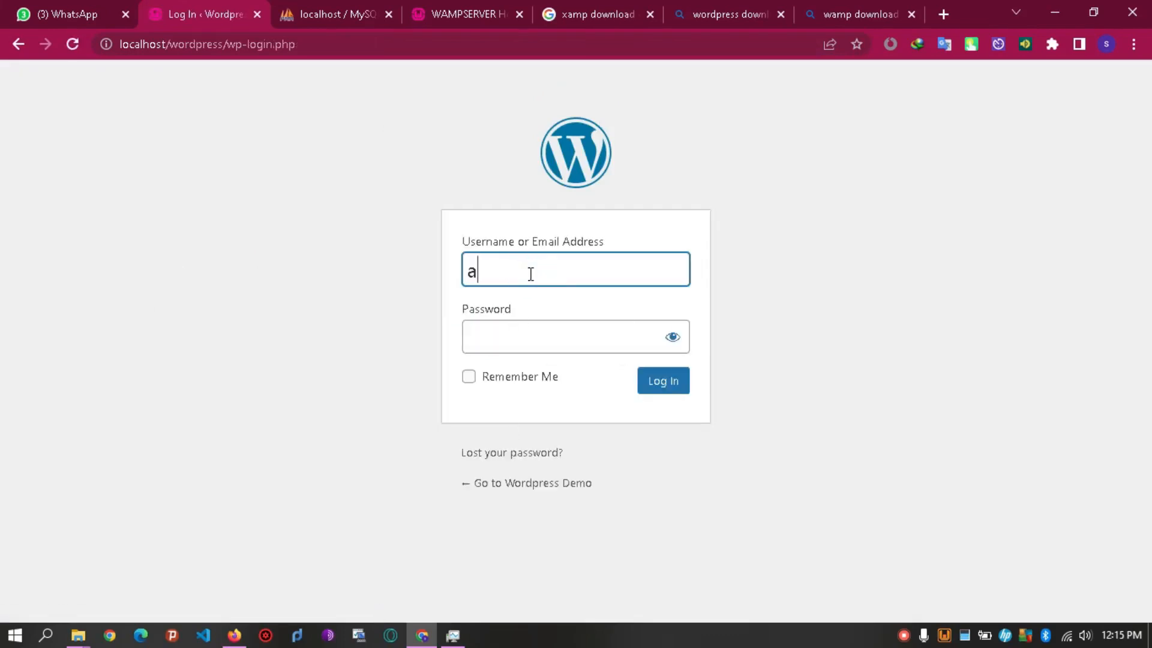
text(dmin)
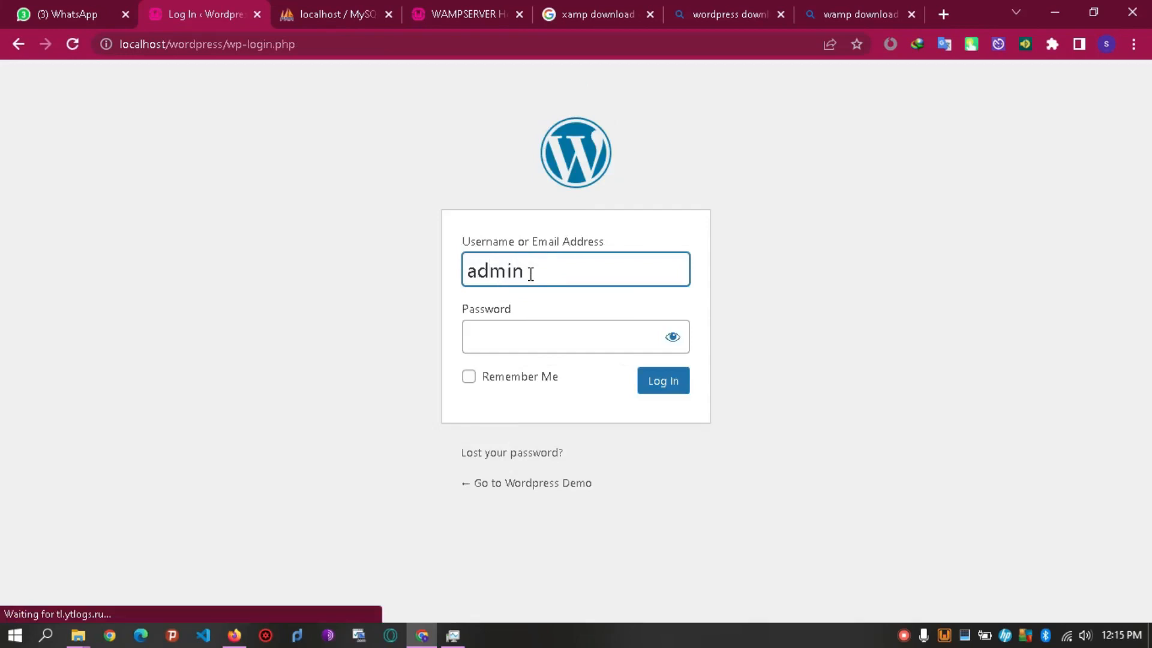
click(533, 335)
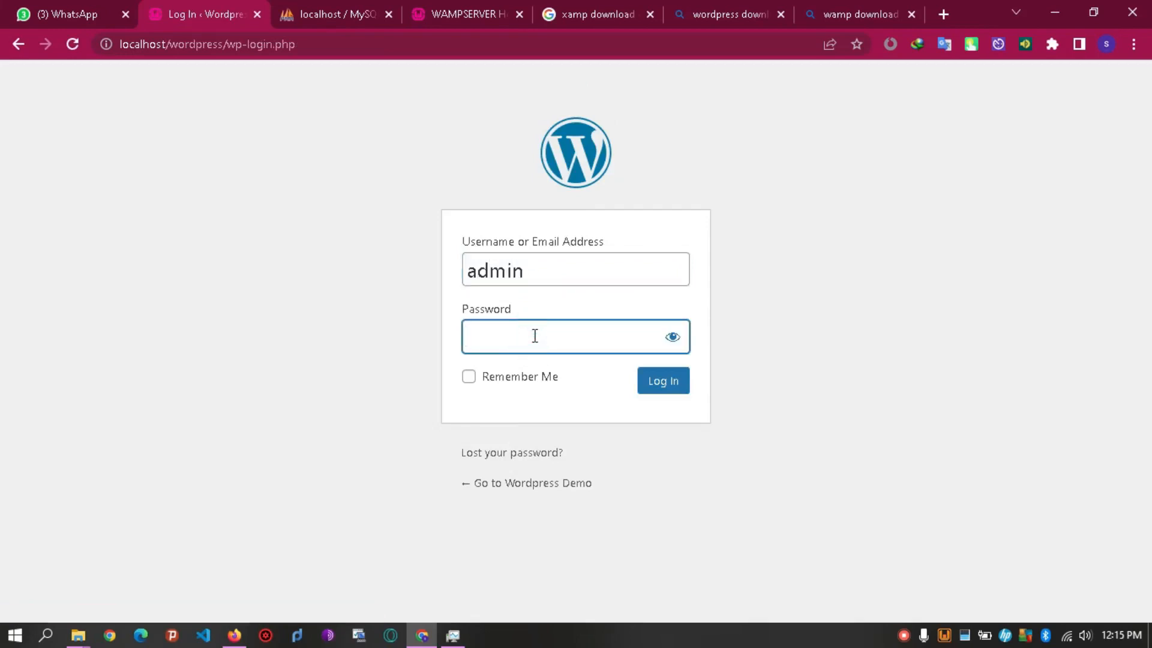
text(••••••)
click(468, 381)
click(654, 389)
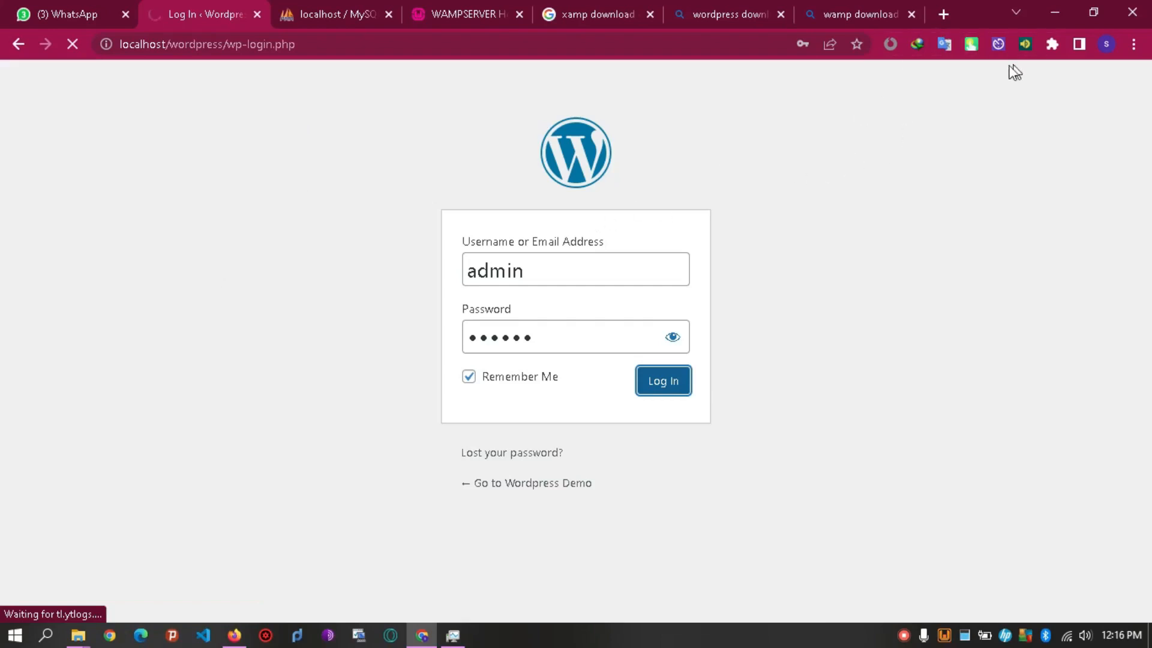
click(976, 47)
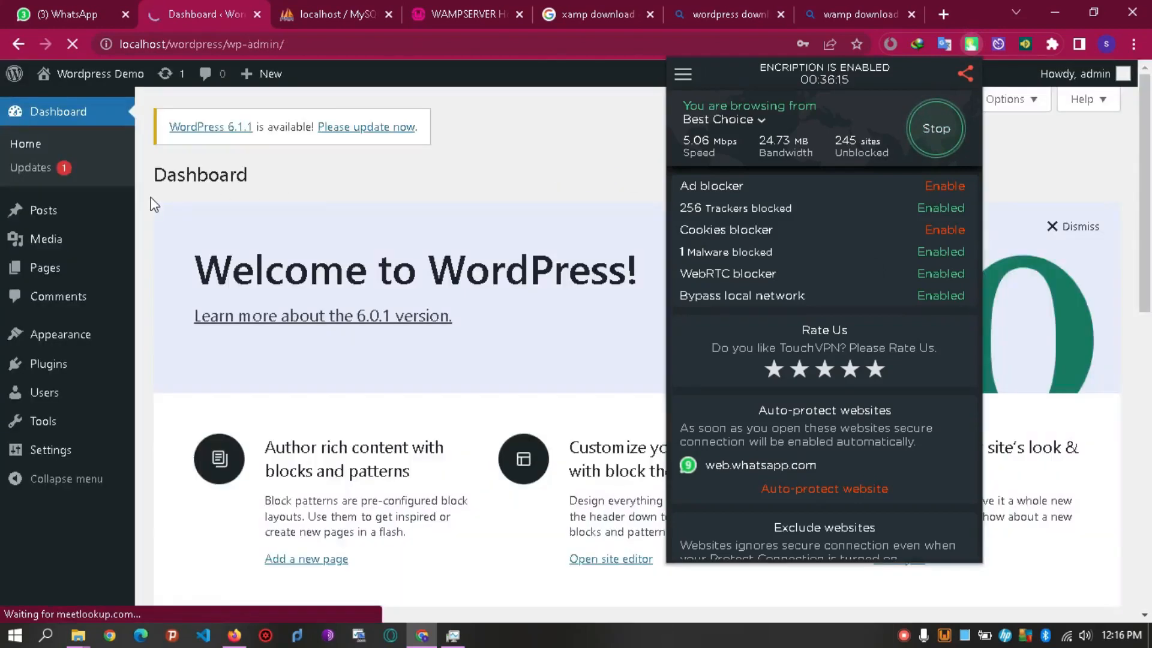
Dismiss the TouchVPN popup and scroll the Wordpress Demo Dashboard into view.
click(402, 203)
mouse_move(1150, 160)
mouse_down()
mouse_move(1151, 487)
mouse_move(1150, 88)
mouse_move(1150, 231)
mouse_move(1150, 141)
mouse_up()
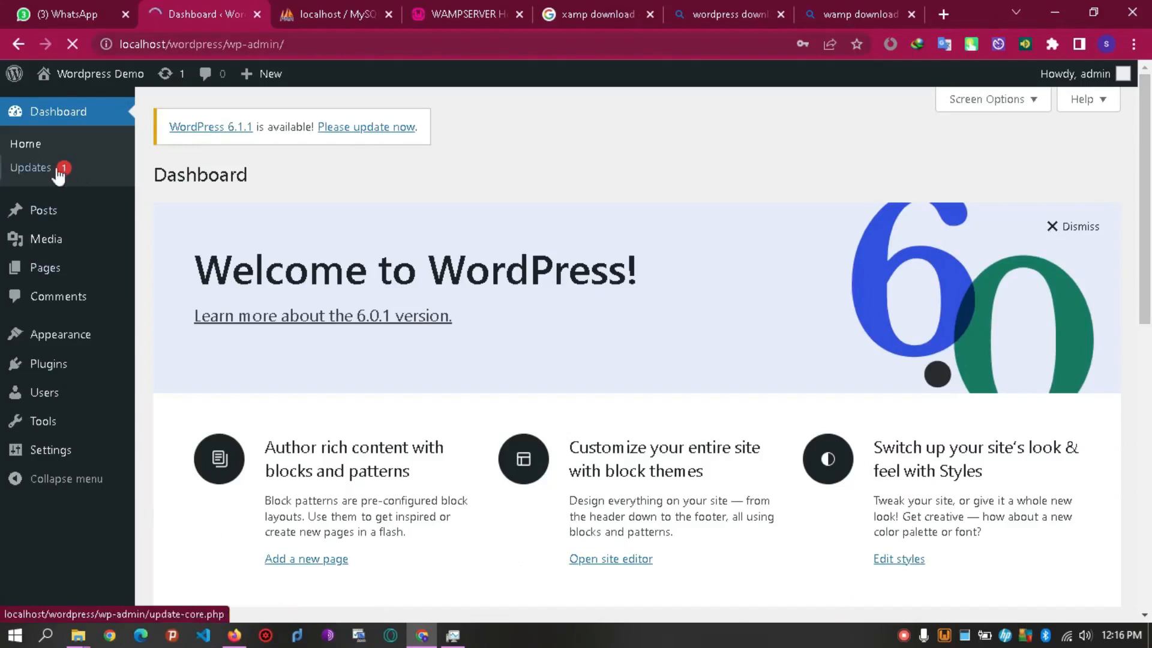
mouse_move(96, 360)
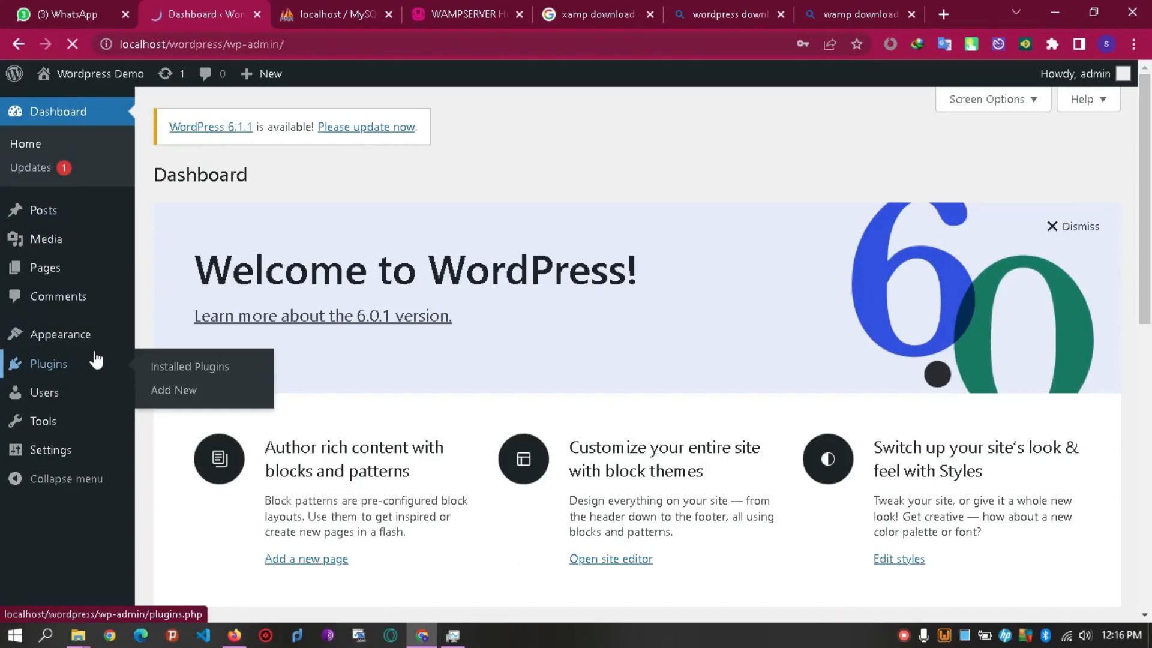